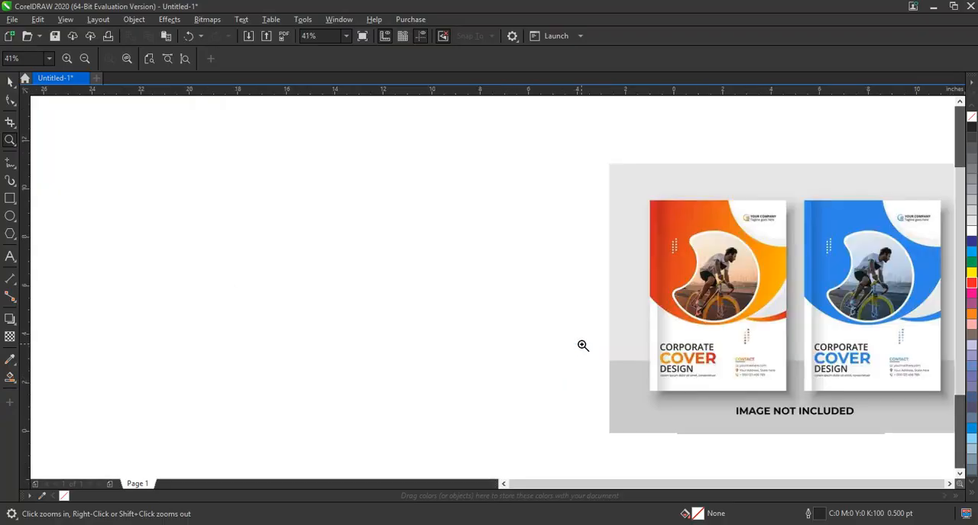
- Draw a portrait rectangle about 10.08 by 13.79 inches for the cover, beside the reference image
{"action": "left_click", "coordinate": [10, 198]}
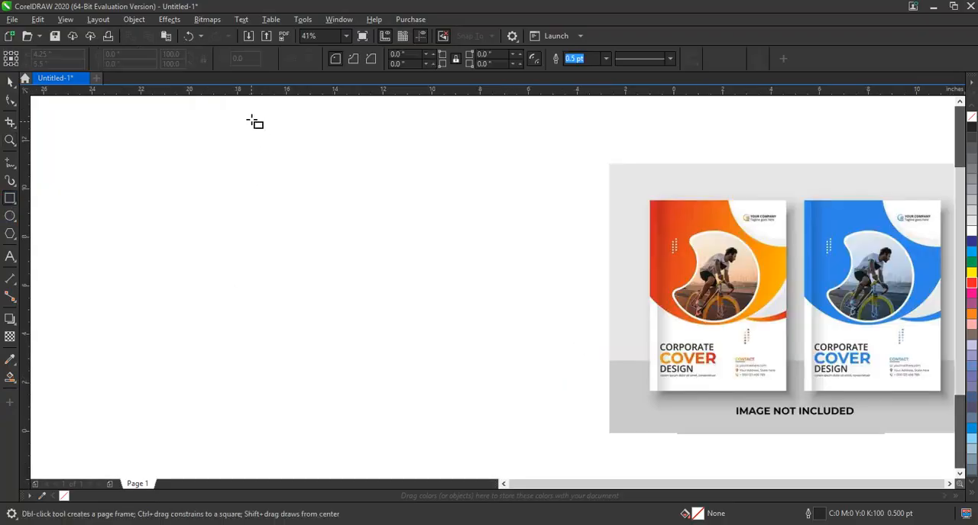
{"action": "mouse_move", "coordinate": [252, 119]}
{"action": "left_mouse_down"}
{"action": "mouse_move", "coordinate": [399, 349]}
{"action": "mouse_move", "coordinate": [476, 419]}
{"action": "mouse_move", "coordinate": [495, 452]}
{"action": "left_mouse_up"}
{"action": "left_click", "coordinate": [9, 81]}
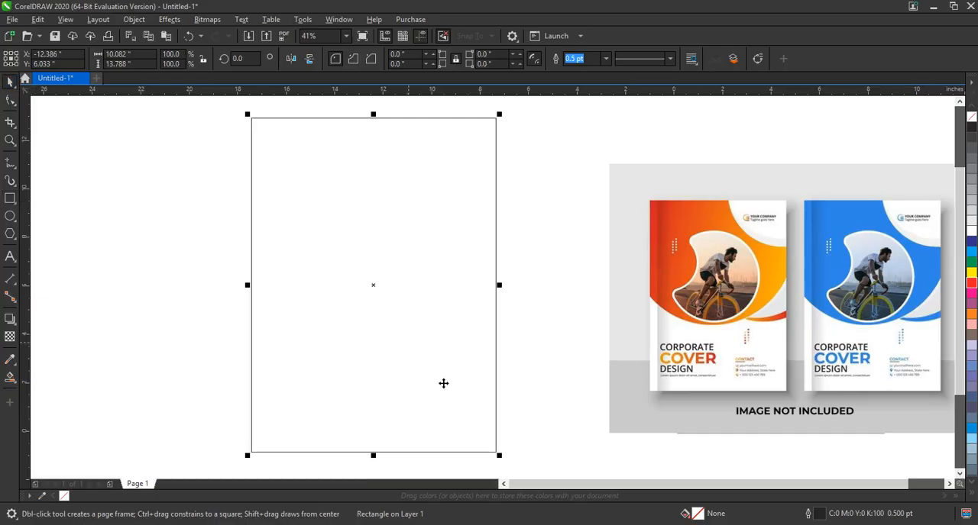
- Set the cover rectangle's outline width to 4.0 pt and shift it slightly to the right
{"action": "left_click", "coordinate": [609, 60]}
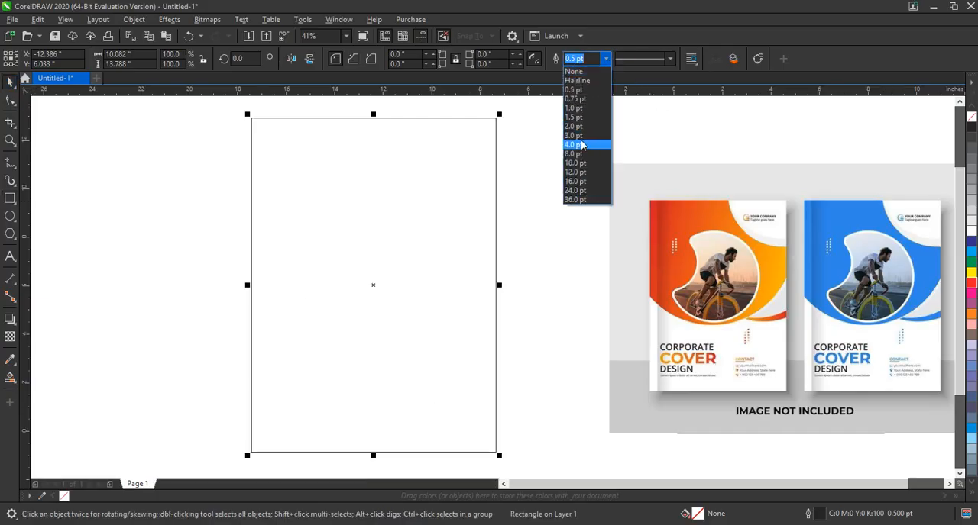
{"action": "left_click", "coordinate": [580, 146]}
{"action": "left_click_drag", "start_coordinate": [475, 185], "coordinate": [484, 186]}
{"action": "left_click", "coordinate": [549, 286]}
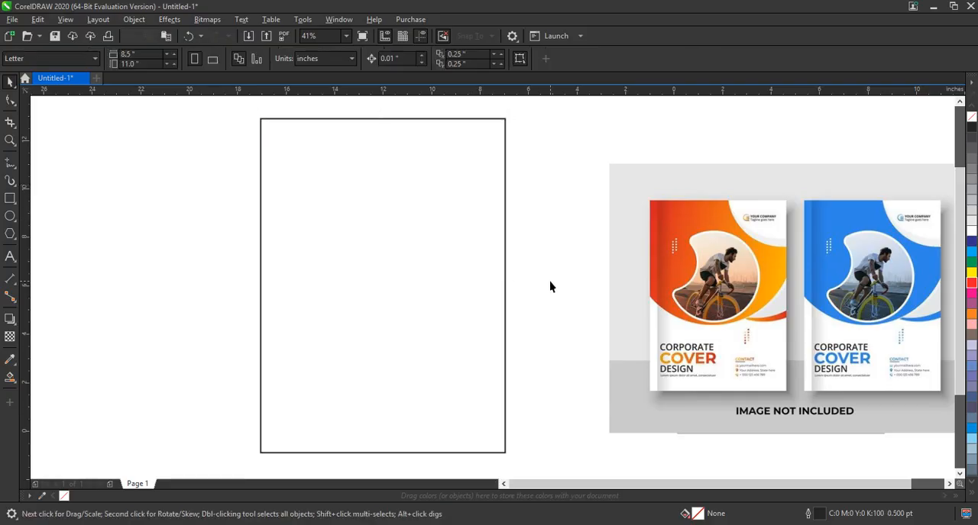
- Draw a circle about 14.5 inches in diameter overlapping the upper part of the cover rectangle
{"action": "left_click", "coordinate": [10, 217]}
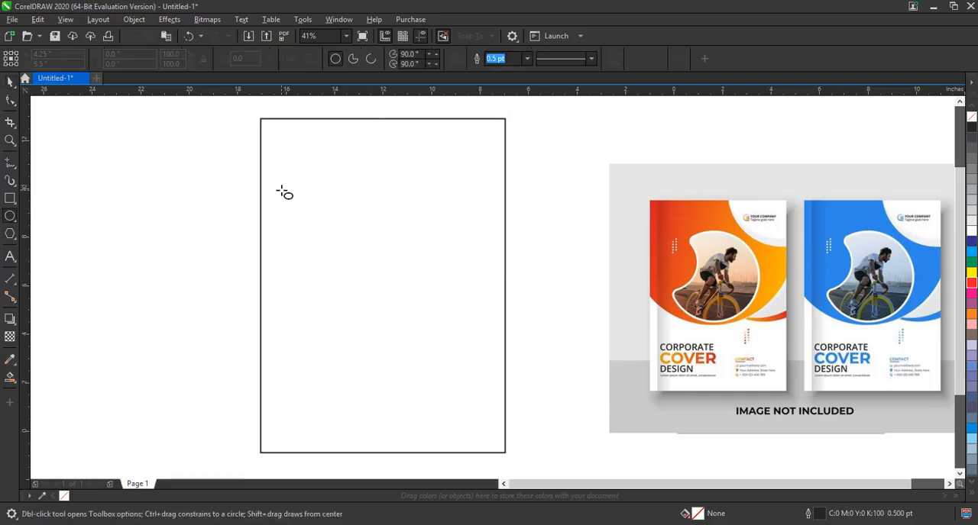
{"action": "scroll", "coordinate": [343, 332], "scroll_direction": "down", "scroll_amount": 3}
{"action": "left_click_drag", "start_coordinate": [261, 174], "coordinate": [347, 333]}
{"action": "key", "text": "shift+F2"}
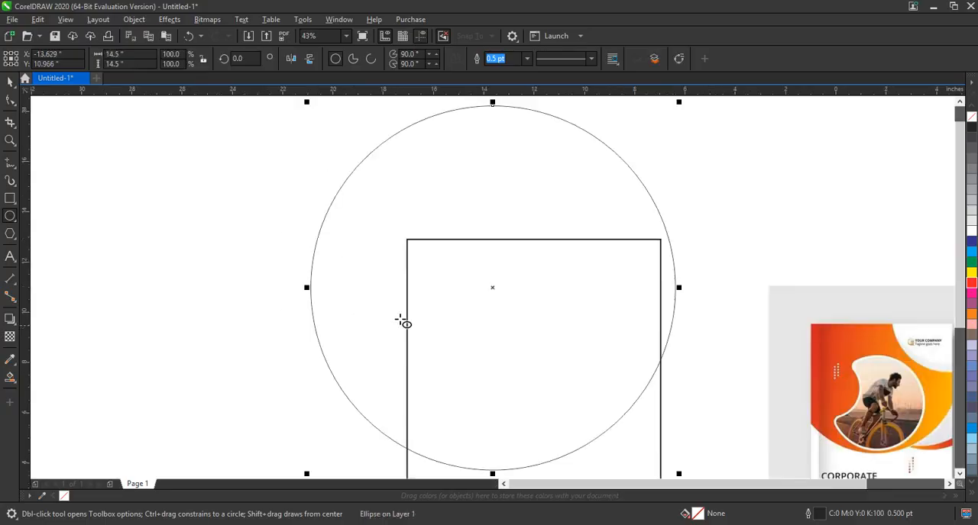
{"action": "key", "text": "F3"}
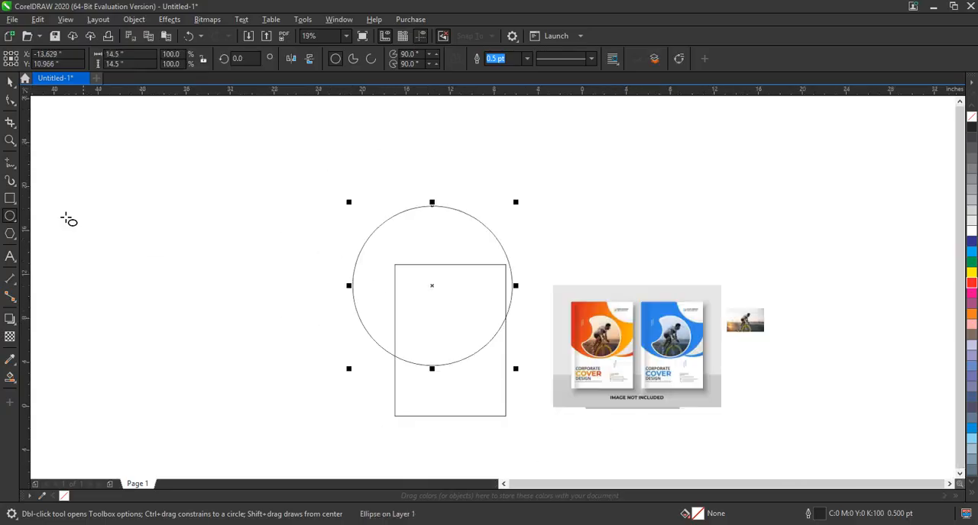
{"action": "left_click", "coordinate": [10, 140]}
{"action": "left_click_drag", "start_coordinate": [233, 188], "coordinate": [773, 410]}
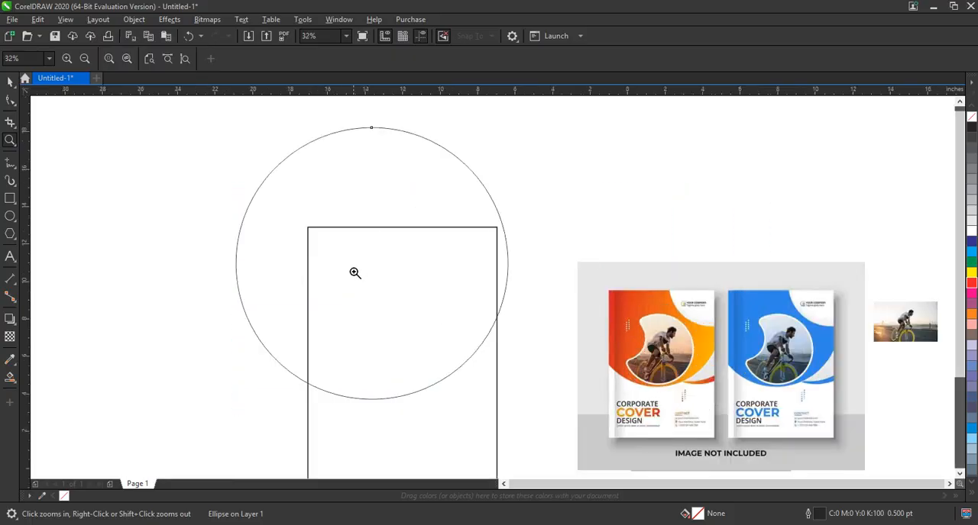
- Scale copies of the large circle down to about 8.17 inches and place two slightly offset ones over the cover's upper-right corner
{"action": "left_click", "coordinate": [10, 82]}
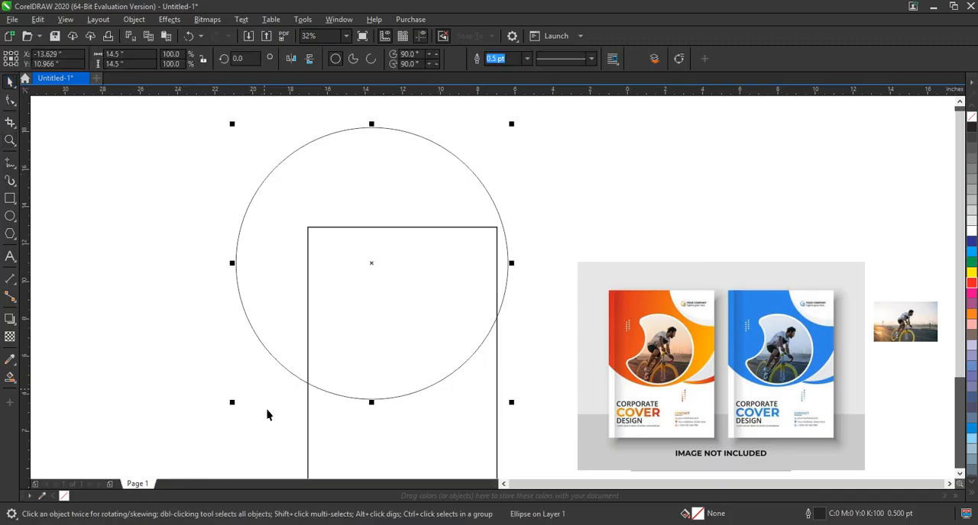
{"action": "left_click_drag", "start_coordinate": [231, 402], "coordinate": [347, 352]}
{"action": "left_click_drag", "start_coordinate": [438, 190], "coordinate": [507, 186]}
- Nudge the selected small circle right and down to form a thin crescent with the other small circle inside the cover corner
{"action": "key", "text": "Right"}
{"action": "key", "text": "Right"}
{"action": "key", "text": "Right"}
{"action": "key", "text": "Right"}
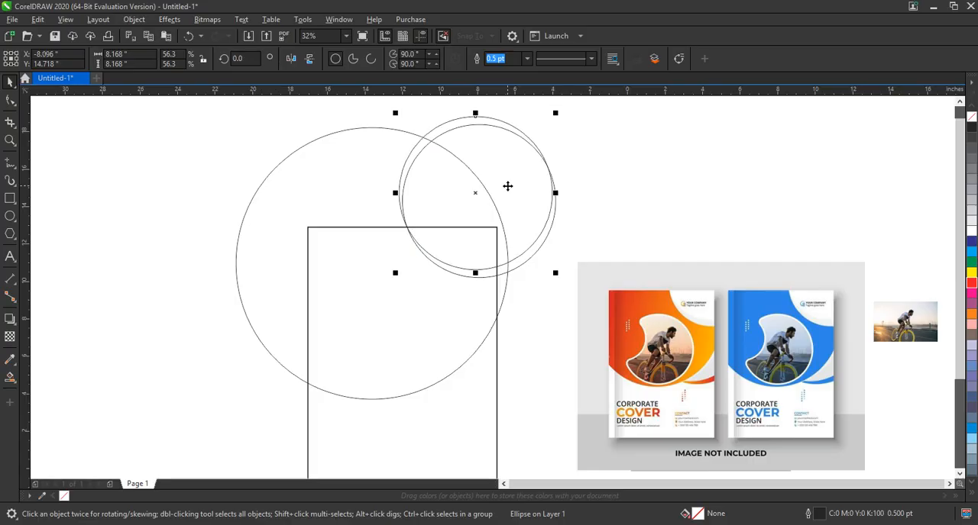
{"action": "key", "text": "Down"}
{"action": "key", "text": "Down"}
{"action": "key", "text": "Down"}
{"action": "key", "text": "Down"}
{"action": "key", "text": "Down"}
{"action": "key", "text": "Down"}
{"action": "key", "text": "Down"}
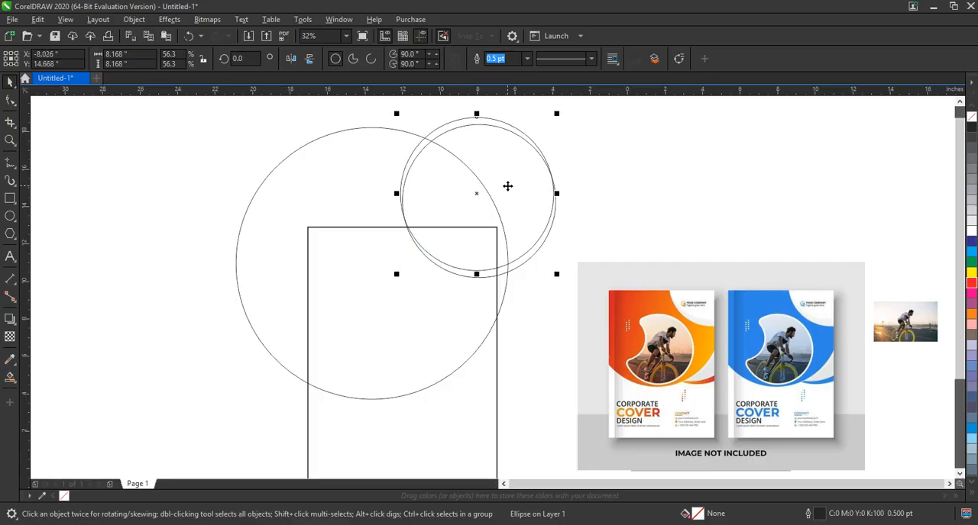
{"action": "key", "text": "Right"}
{"action": "key", "text": "Right"}
{"action": "key", "text": "Right"}
{"action": "key", "text": "Right"}
{"action": "key", "text": "Down"}
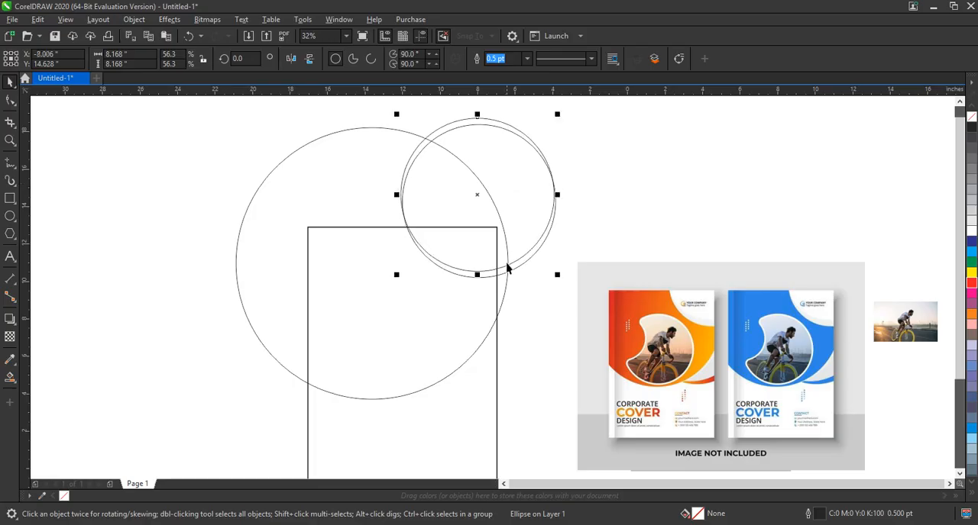
- Place two slightly offset copies of the small circle lower down, overlapping the cover's right edge and the large circle's lower-right arc
{"action": "left_click_drag", "start_coordinate": [538, 224], "coordinate": [522, 341]}
{"action": "right_click", "coordinate": [510, 337]}
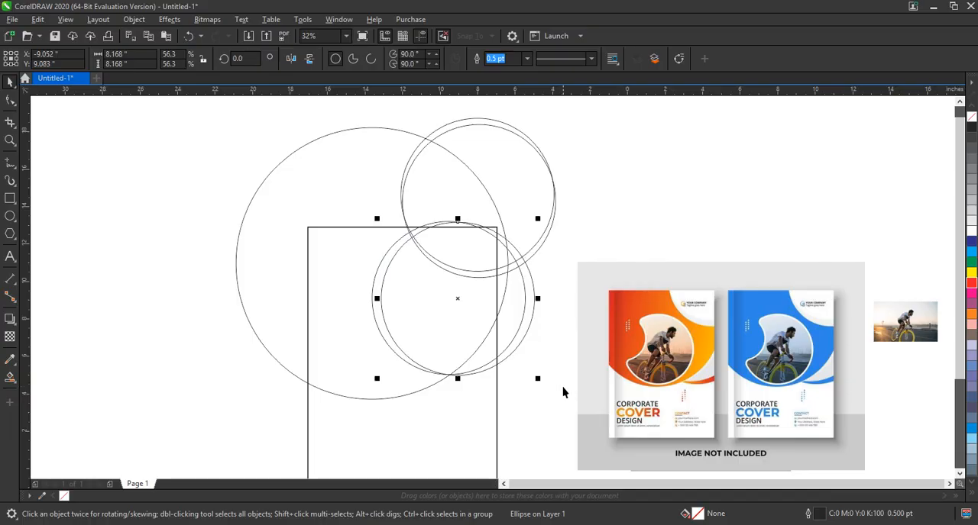
{"action": "left_click", "coordinate": [563, 387]}
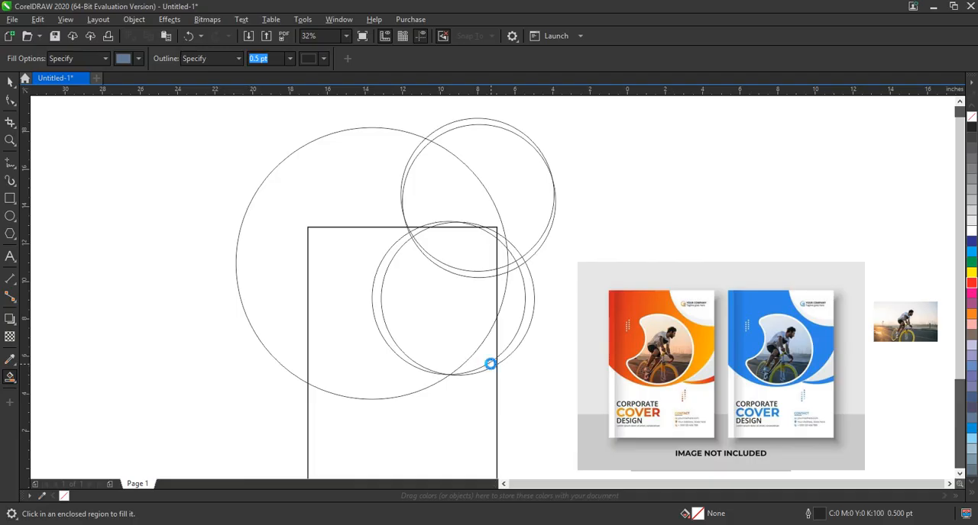
- Smart Fill the two regions between the large circle's lower-right arc and the cover's edge, and delete the two lower circles
{"action": "left_click", "coordinate": [490, 364]}
{"action": "left_click", "coordinate": [491, 356]}
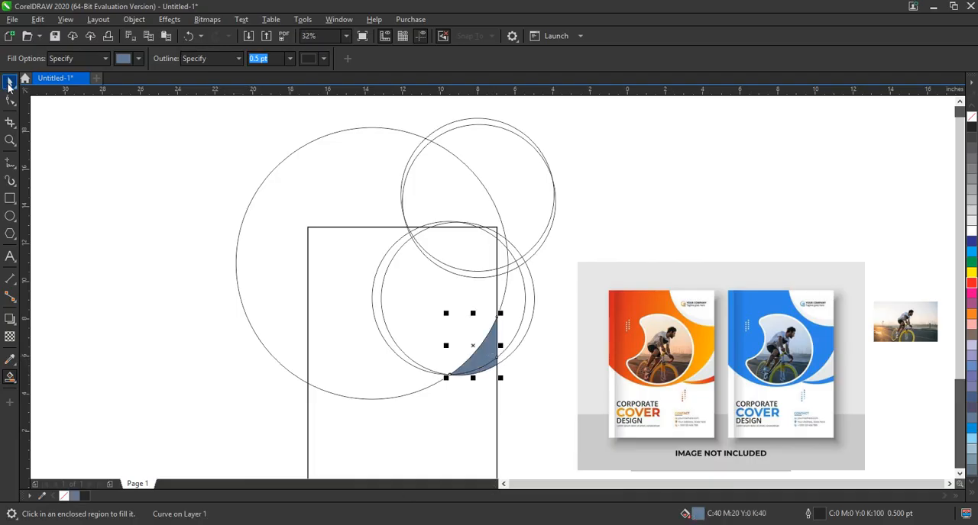
{"action": "left_click", "coordinate": [9, 84]}
{"action": "left_click", "coordinate": [526, 305]}
{"action": "key", "text": "Delete"}
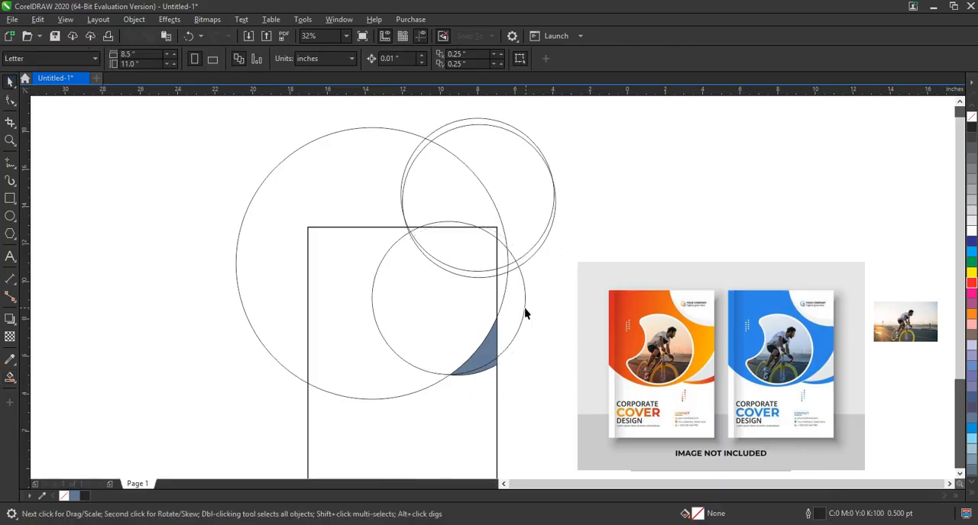
{"action": "left_click", "coordinate": [533, 307]}
{"action": "key", "text": "Delete"}
- Smart Fill the crescent and the corner region at the cover's upper right, and delete the inner small circle
{"action": "left_click", "coordinate": [10, 377]}
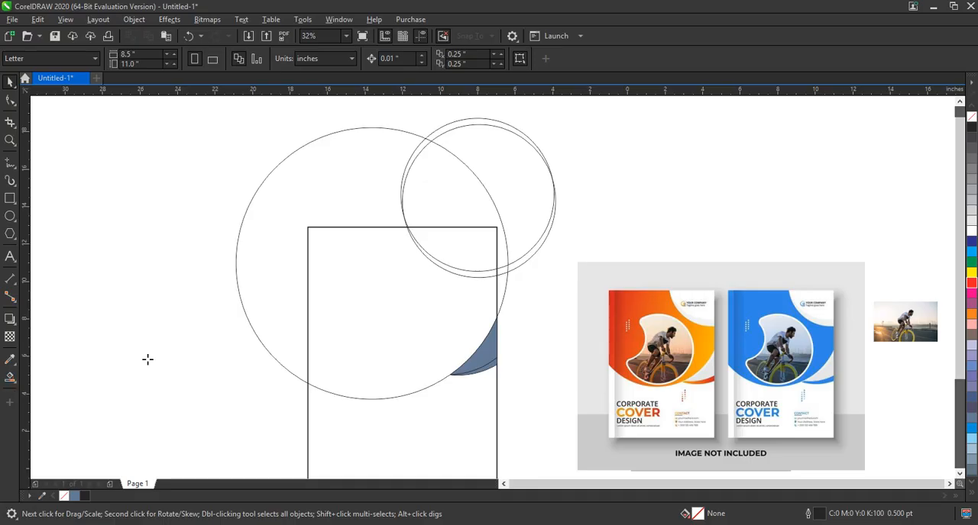
{"action": "left_click", "coordinate": [483, 274]}
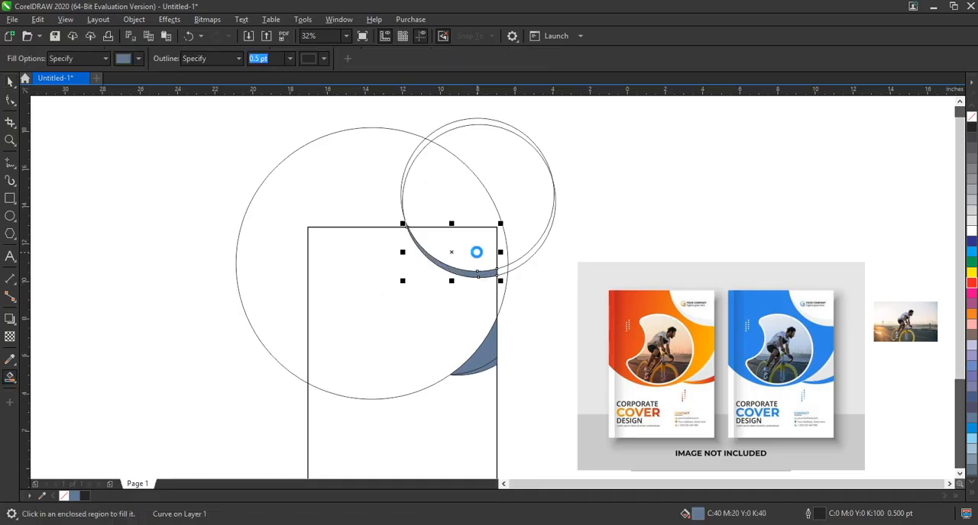
{"action": "left_click", "coordinate": [10, 84]}
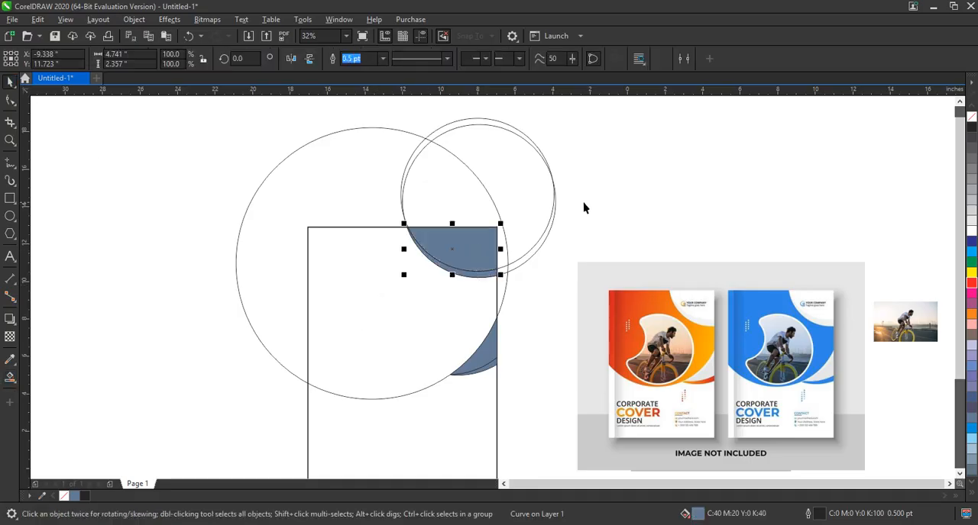
{"action": "left_click", "coordinate": [534, 206]}
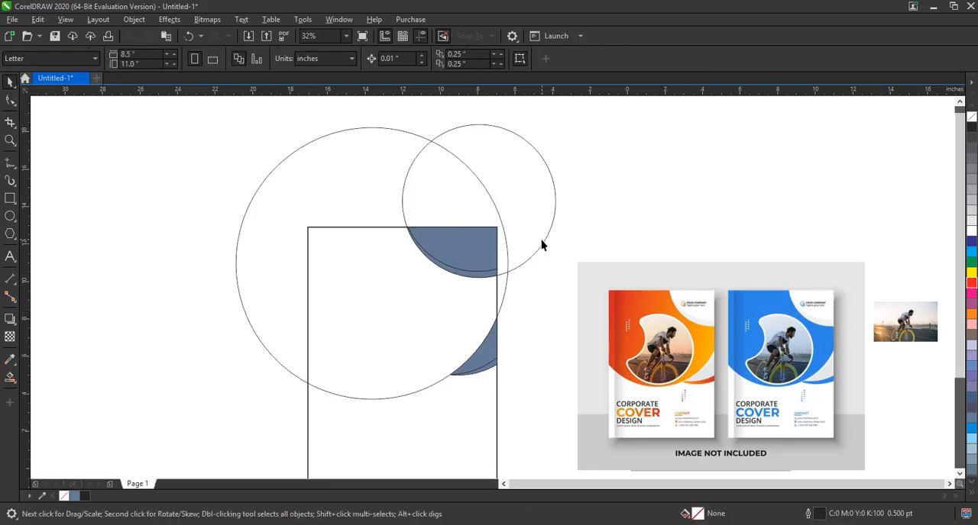
- Smart Fill the cover's main area inside the large circle, and delete the remaining small and large circles
{"action": "left_click", "coordinate": [10, 376]}
{"action": "left_click", "coordinate": [426, 314]}
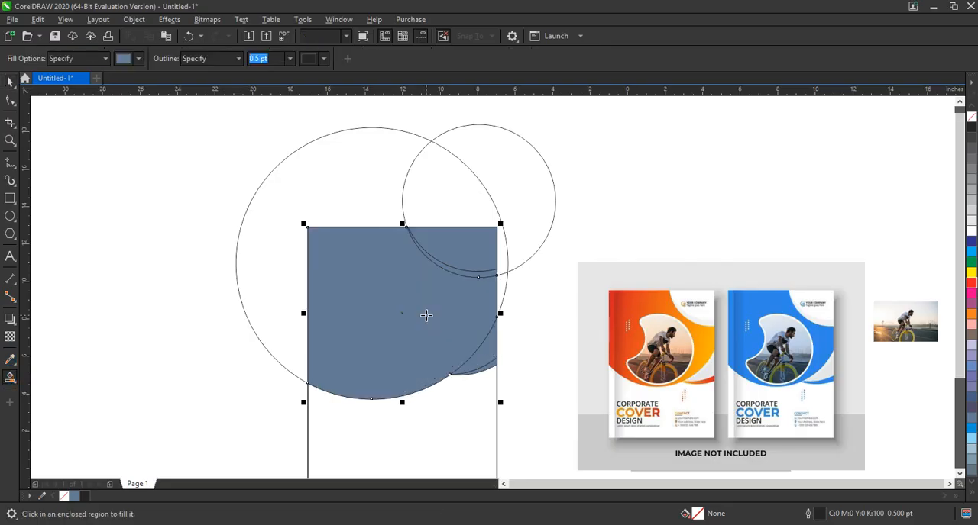
{"action": "left_click", "coordinate": [10, 81]}
{"action": "left_click", "coordinate": [463, 181]}
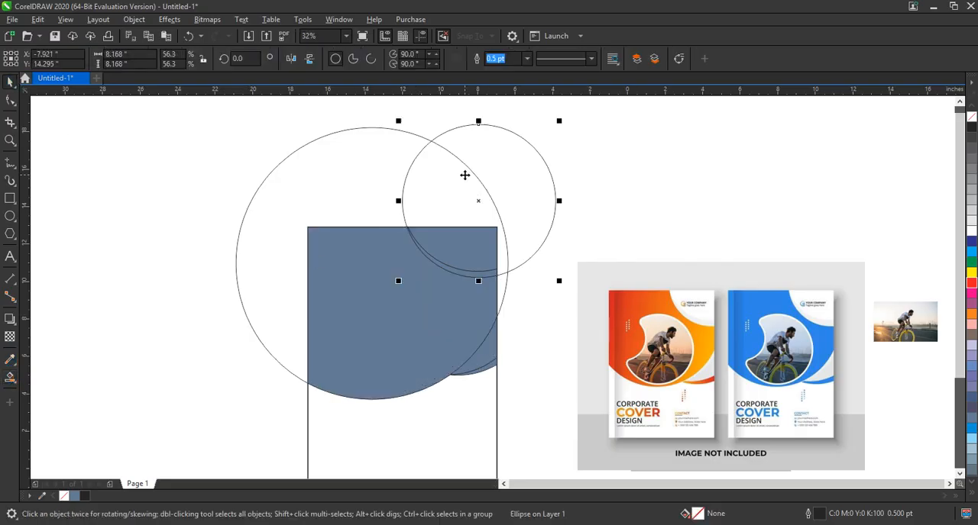
{"action": "key", "text": "Delete"}
{"action": "left_click", "coordinate": [462, 181]}
{"action": "key", "text": "Delete"}
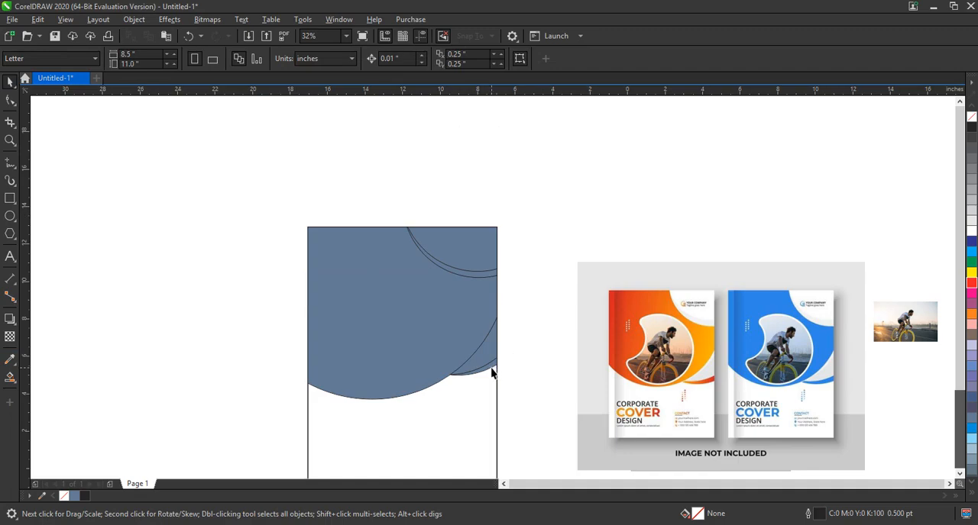
- Sample the blue from the reference's blue cover and apply it to the large curved shape
{"action": "left_click", "coordinate": [492, 371]}
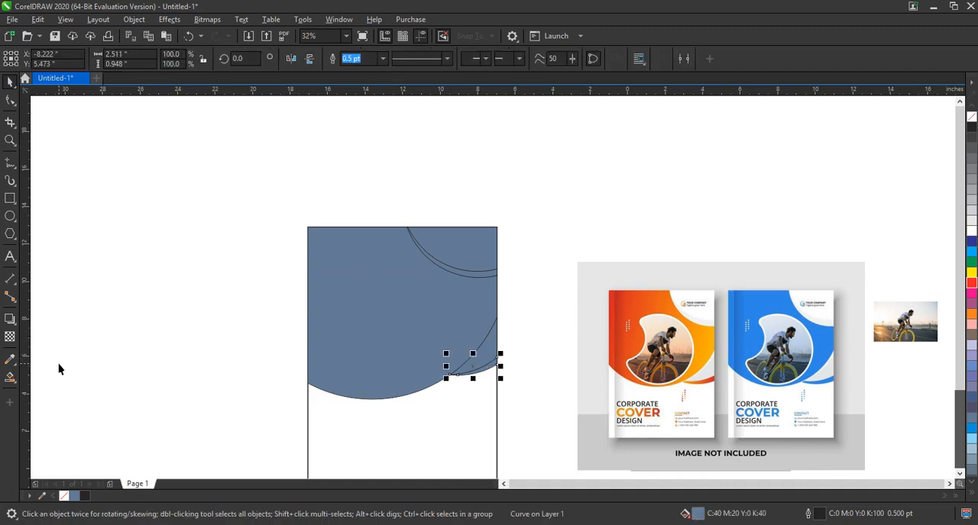
{"action": "left_click", "coordinate": [16, 363]}
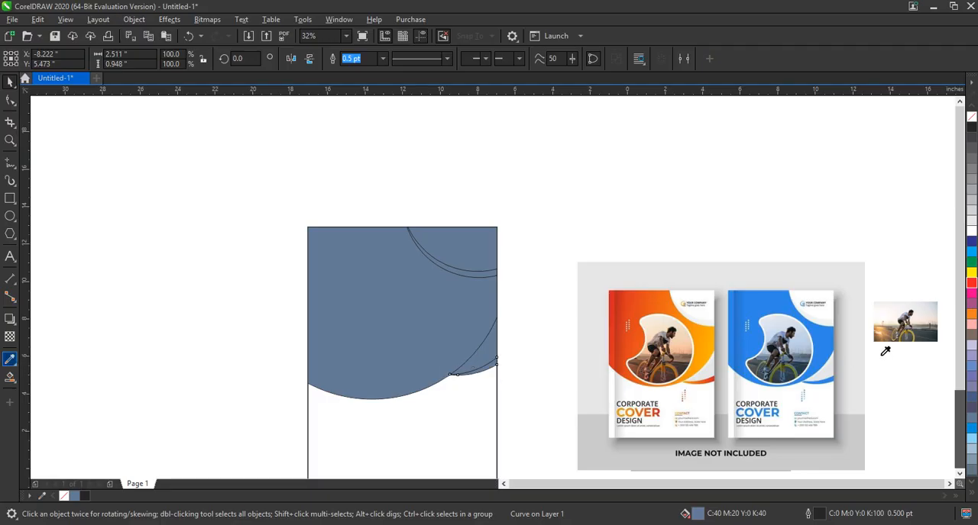
{"action": "left_click", "coordinate": [832, 344]}
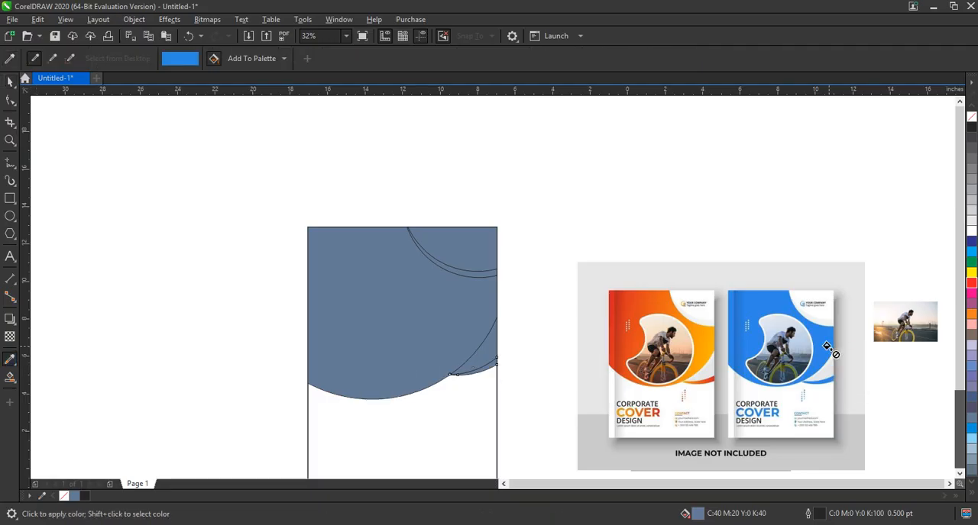
{"action": "left_click", "coordinate": [425, 344]}
{"action": "left_click", "coordinate": [9, 81]}
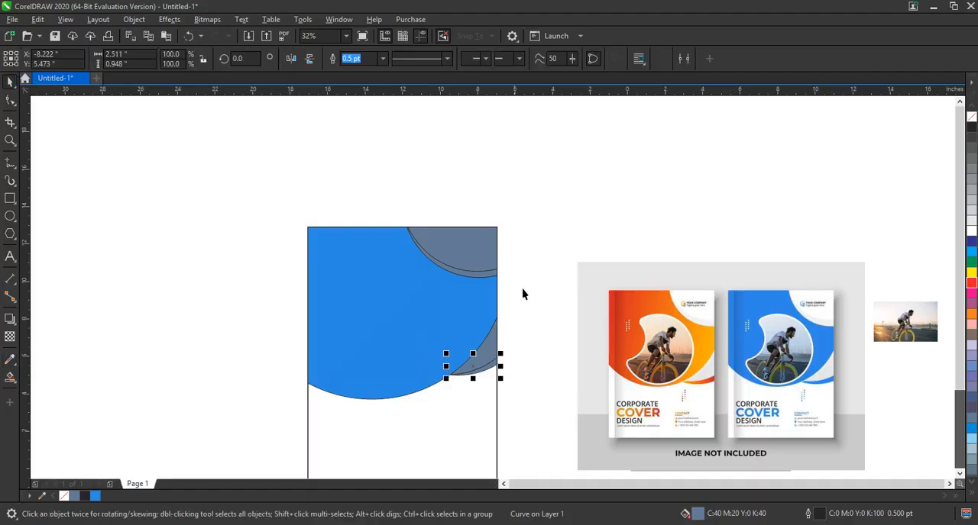
- Fill the upper-right corner shape with white and the crescent along it with light grey
{"action": "left_click", "coordinate": [450, 248]}
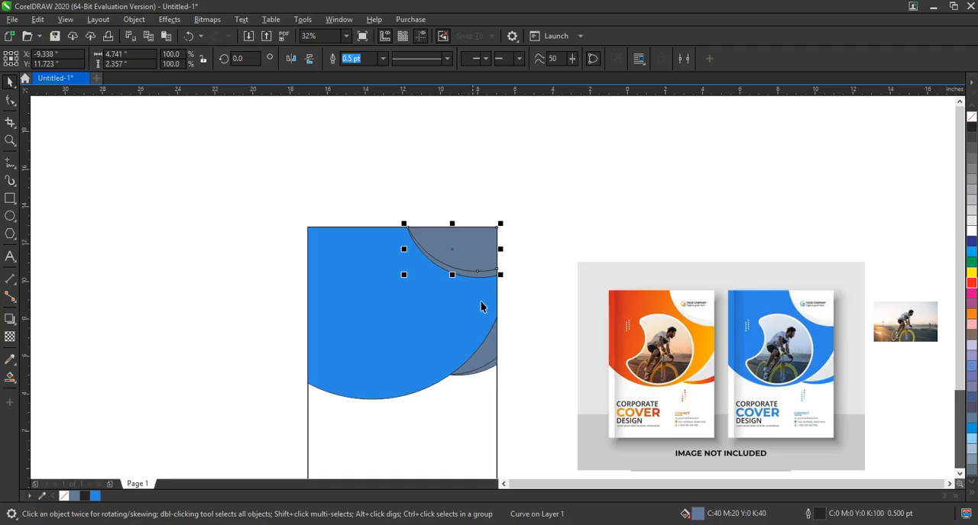
{"action": "left_click", "coordinate": [971, 231]}
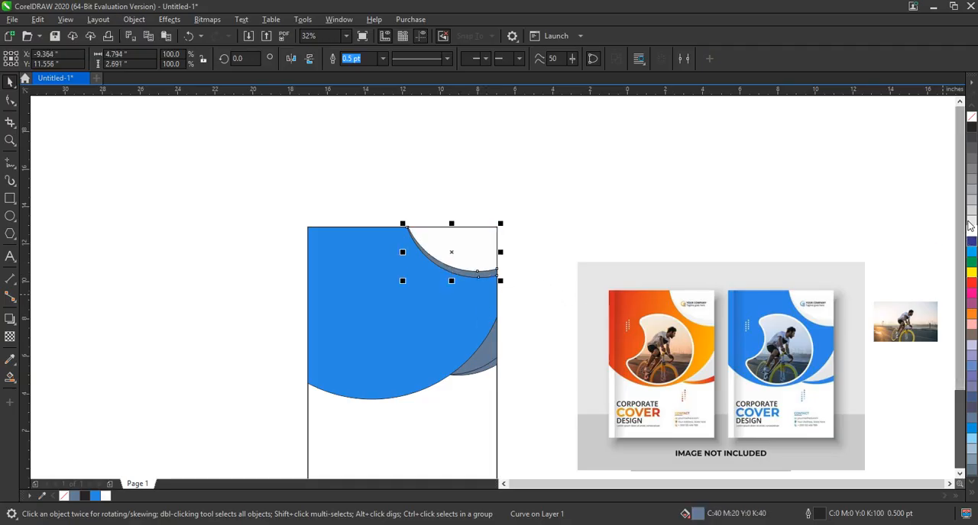
- Fill the lower-right curved shape with 10% black and the thin strip beneath it with the sampled blue #298BE2
{"action": "left_click", "coordinate": [466, 370]}
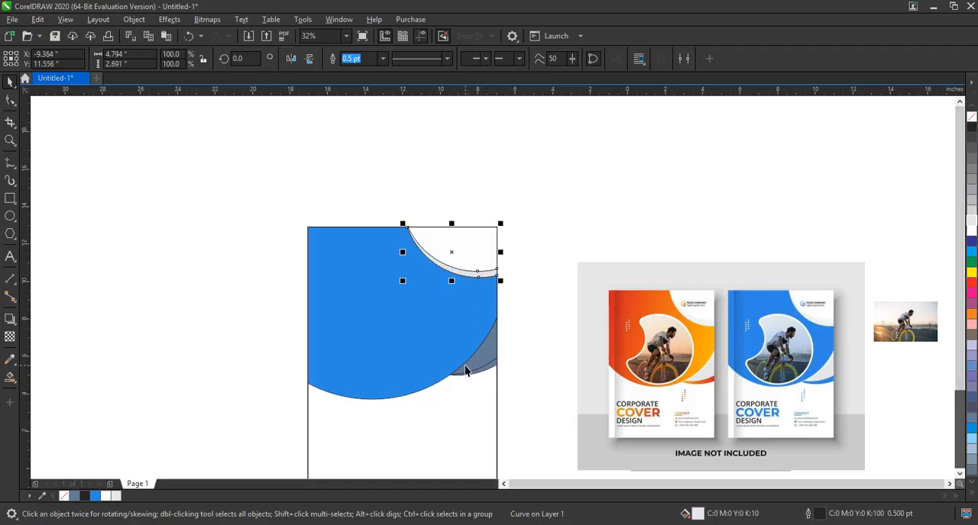
{"action": "left_click", "coordinate": [971, 221]}
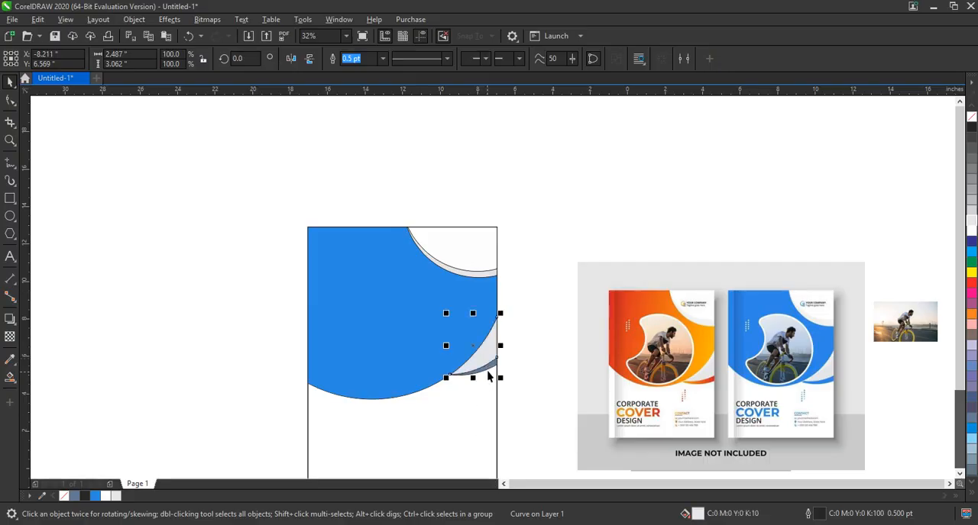
{"action": "left_click", "coordinate": [487, 372]}
{"action": "left_click", "coordinate": [98, 496]}
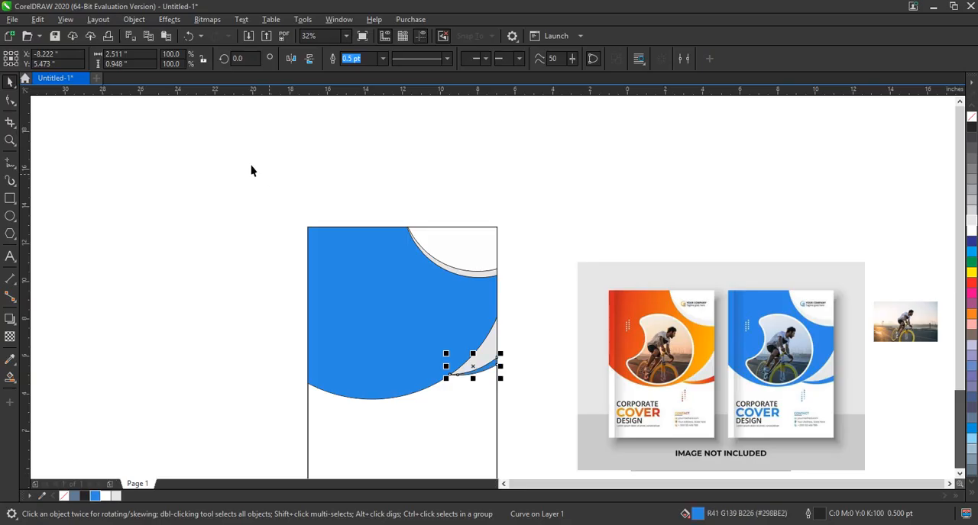
- Remove the outlines from the five filled shapes on the cover
{"action": "left_click_drag", "start_coordinate": [251, 166], "coordinate": [527, 438]}
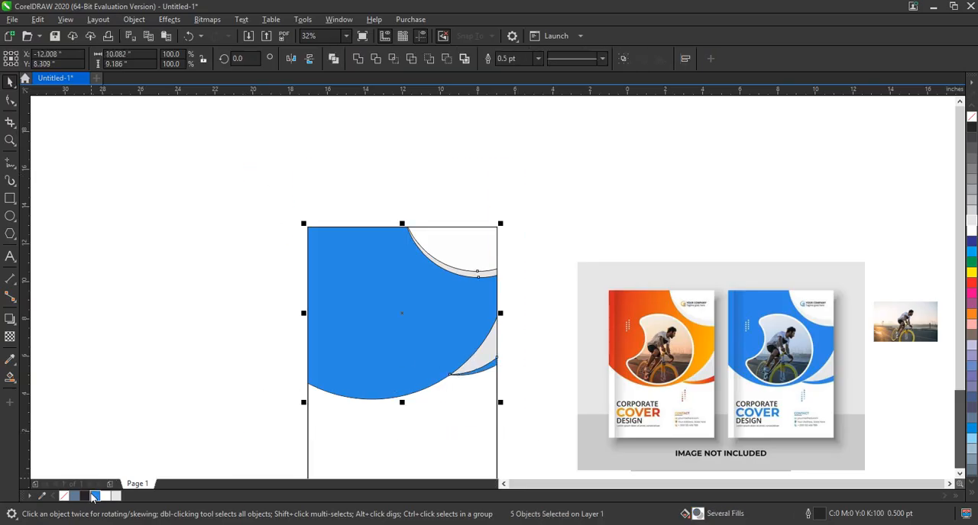
{"action": "right_click", "coordinate": [66, 496]}
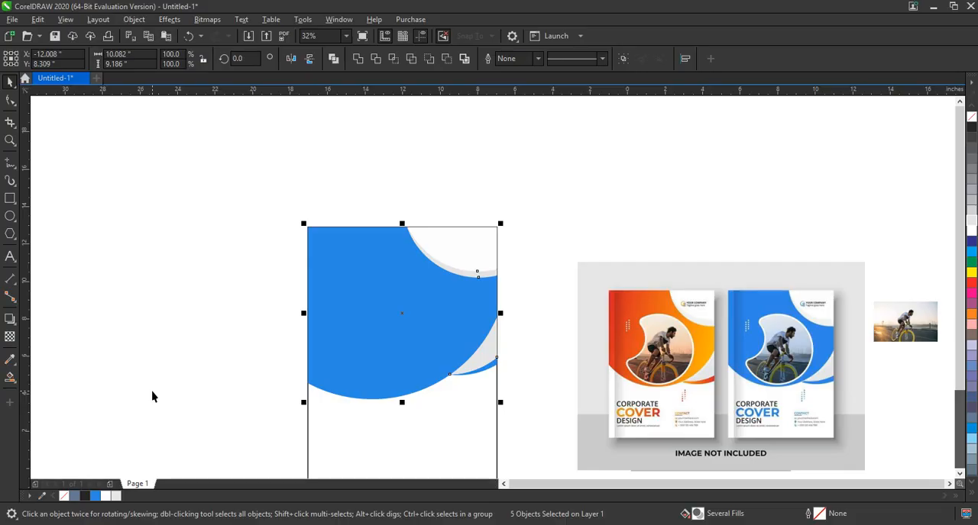
{"action": "left_click", "coordinate": [153, 395]}
{"action": "scroll", "coordinate": [518, 263], "scroll_direction": "down", "scroll_amount": 2}
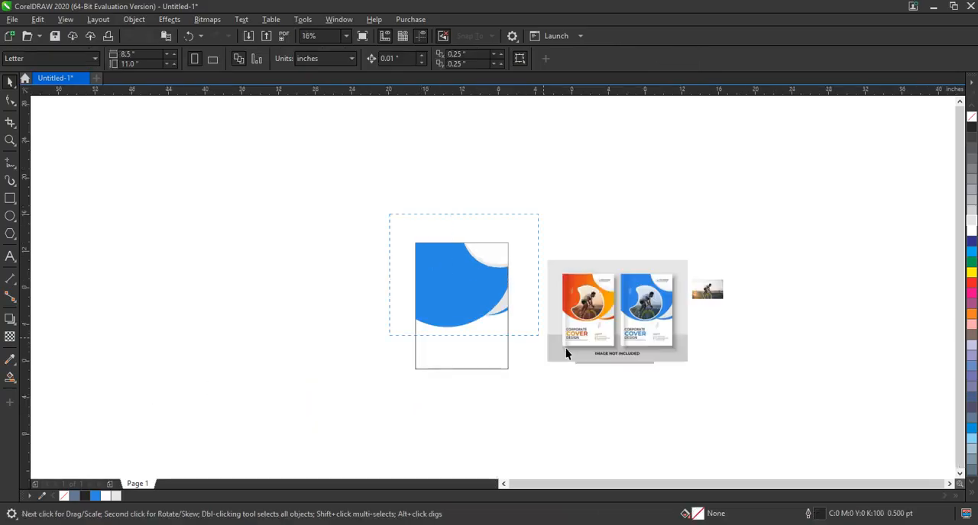
- Draw a circle about 7.4 inches in diameter over the lower edge of the blue shape and fill it with black
{"action": "left_click_drag", "start_coordinate": [565, 348], "coordinate": [700, 394]}
{"action": "key", "text": "shift+F2"}
{"action": "left_click", "coordinate": [87, 252]}
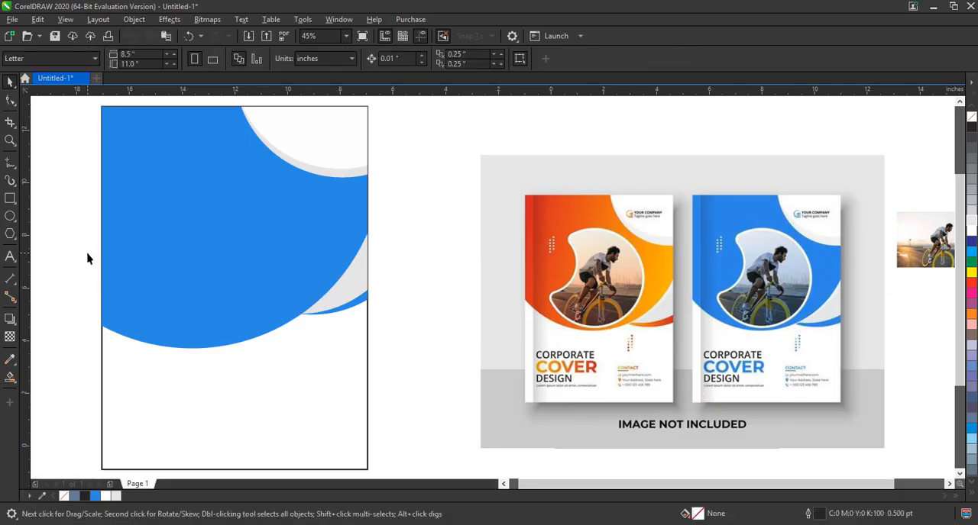
{"action": "left_click", "coordinate": [9, 216]}
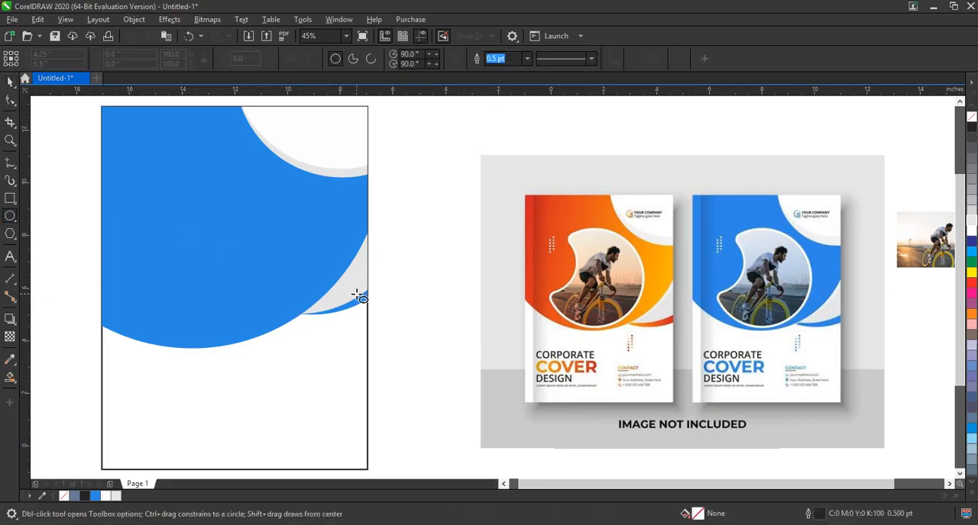
{"action": "left_click_drag", "start_coordinate": [139, 212], "coordinate": [253, 407]}
{"action": "left_click", "coordinate": [10, 81]}
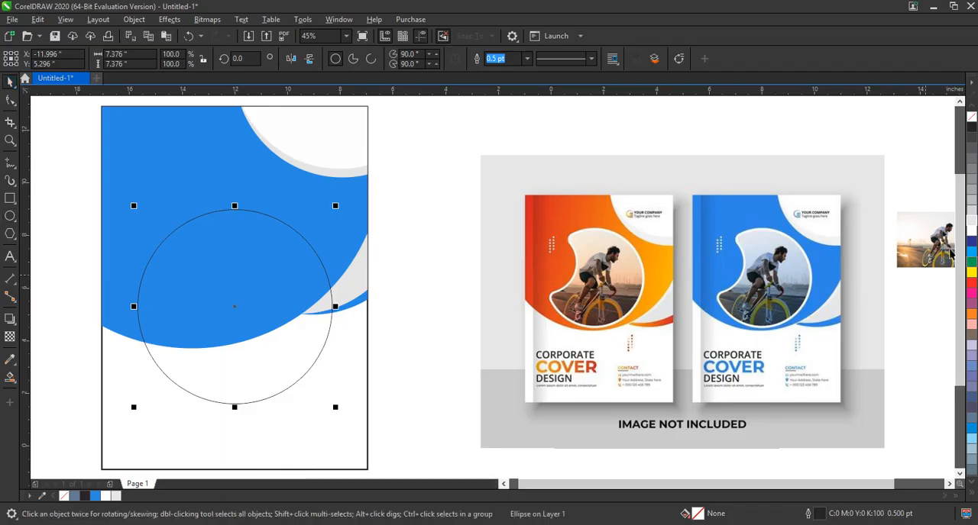
{"action": "left_click", "coordinate": [971, 127]}
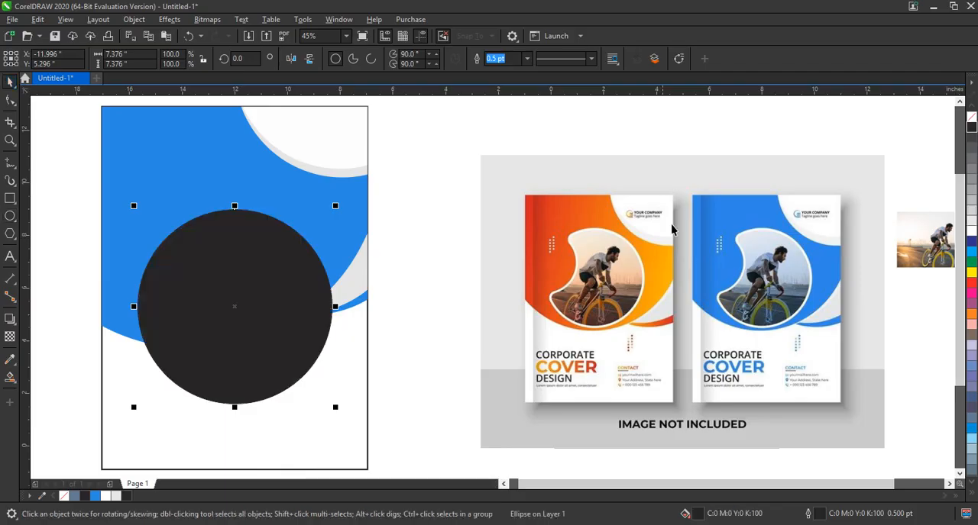
- Make a smaller copy of the black circle, about 4.9 inches wide, give it a white outline, and place it over the circle's upper-left edge
{"action": "key", "text": "shift+F2"}
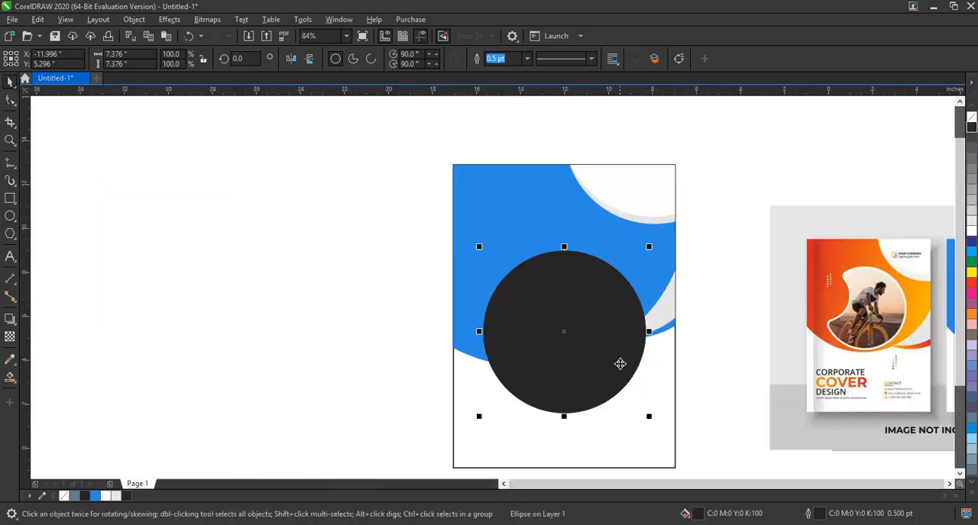
{"action": "scroll", "coordinate": [622, 360], "scroll_direction": "down", "scroll_amount": 2}
{"action": "left_click_drag", "start_coordinate": [648, 416], "coordinate": [596, 381]}
{"action": "right_click", "coordinate": [596, 382]}
{"action": "left_click_drag", "start_coordinate": [533, 289], "coordinate": [502, 277]}
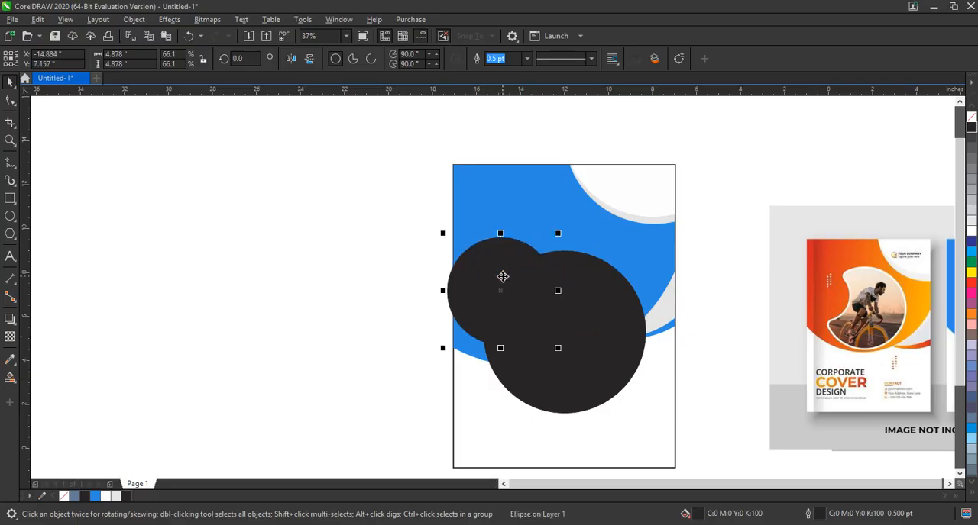
{"action": "left_click", "coordinate": [505, 279]}
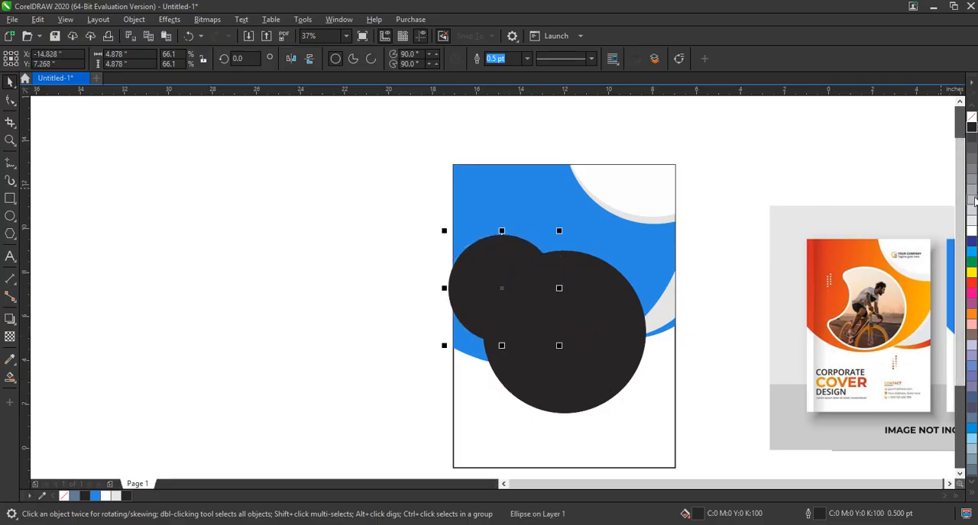
{"action": "right_click", "coordinate": [971, 231]}
{"action": "left_click_drag", "start_coordinate": [473, 273], "coordinate": [476, 280]}
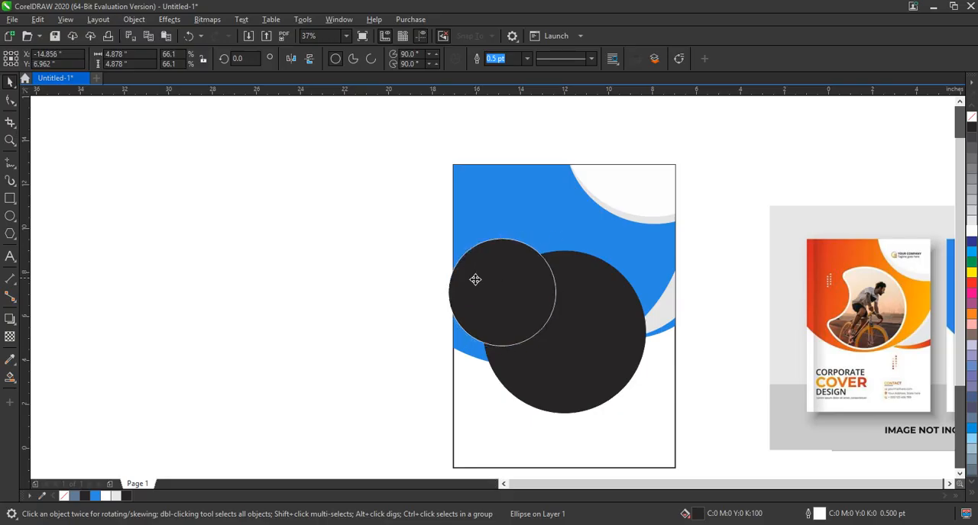
- Trim the large black circle with the smaller circle and delete the smaller one
{"action": "left_click", "coordinate": [618, 307], "text": "shift"}
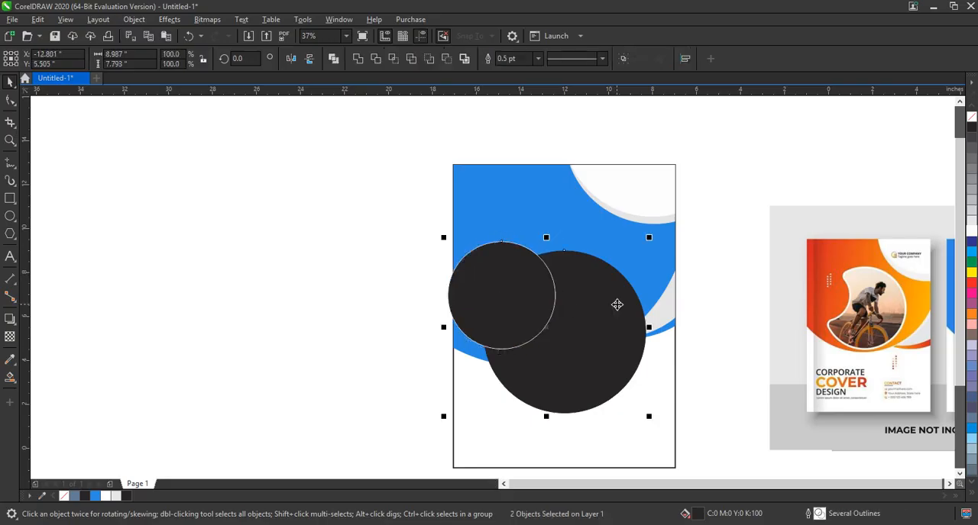
{"action": "left_click", "coordinate": [376, 58]}
{"action": "left_click", "coordinate": [285, 218]}
{"action": "left_click", "coordinate": [522, 312]}
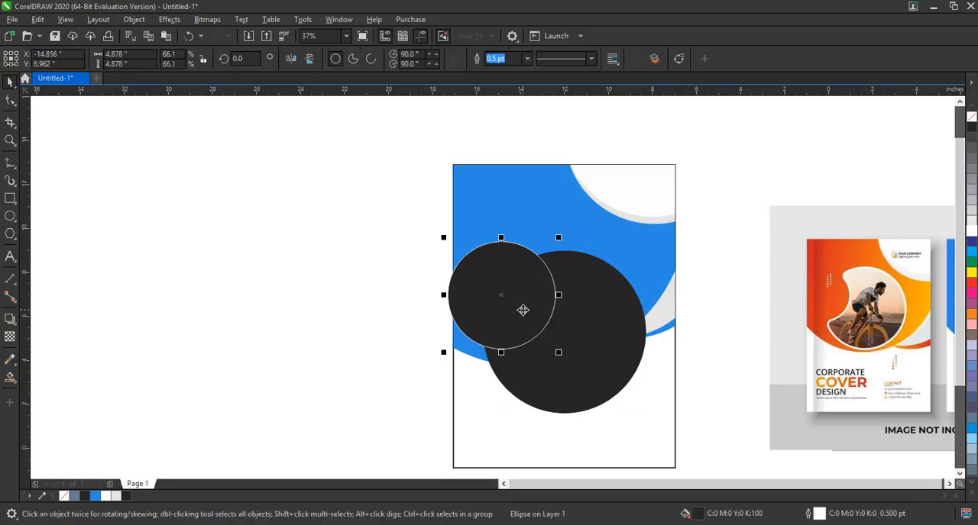
{"action": "key", "text": "Delete"}
- Move the black crescent up onto the blue shape and scale it down to about 6.9 by 7 inches
{"action": "left_click_drag", "start_coordinate": [596, 327], "coordinate": [583, 275]}
{"action": "left_click_drag", "start_coordinate": [639, 194], "coordinate": [589, 270]}
{"action": "scroll", "coordinate": [633, 275], "scroll_direction": "up", "scroll_amount": 1}
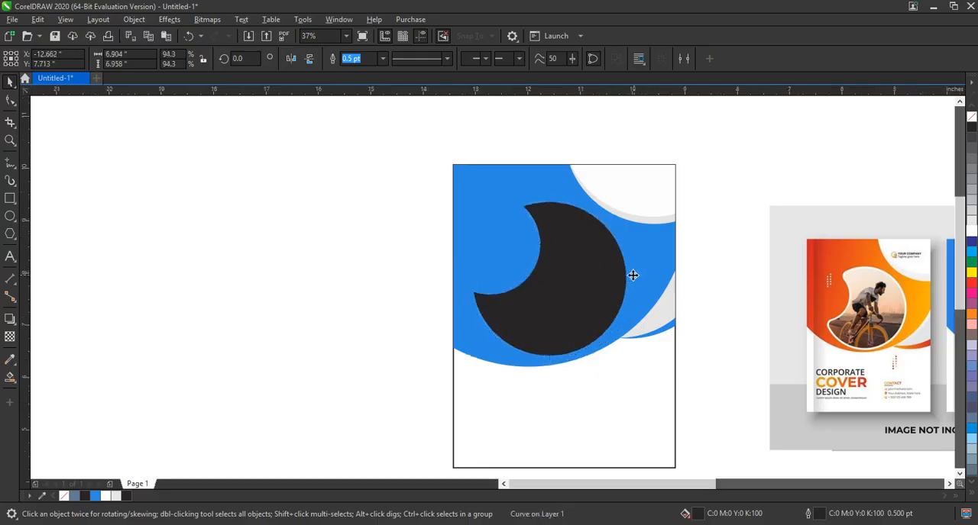
- Round the black crescent's pointed corners with a 0.36 inch fillet
{"action": "left_click", "coordinate": [340, 20]}
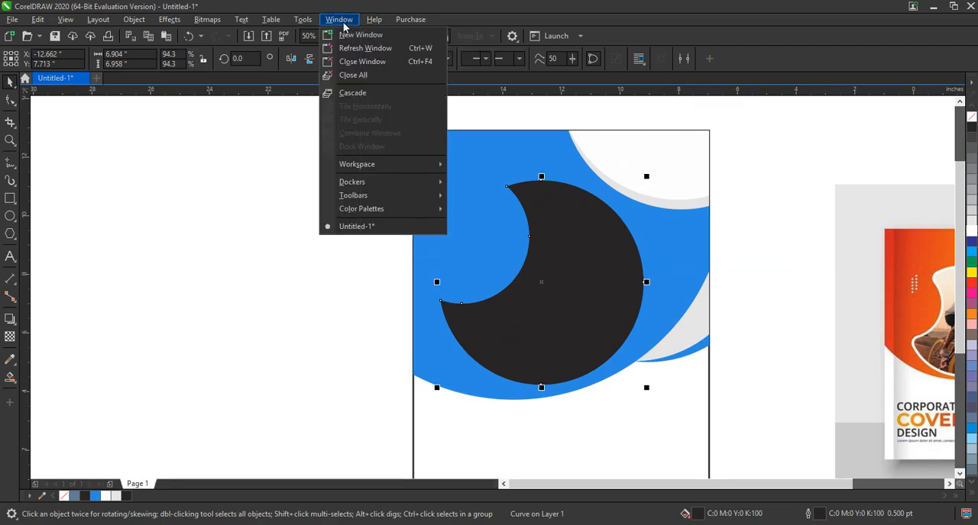
{"action": "mouse_move", "coordinate": [374, 22]}
{"action": "mouse_move", "coordinate": [336, 21]}
{"action": "mouse_move", "coordinate": [367, 185]}
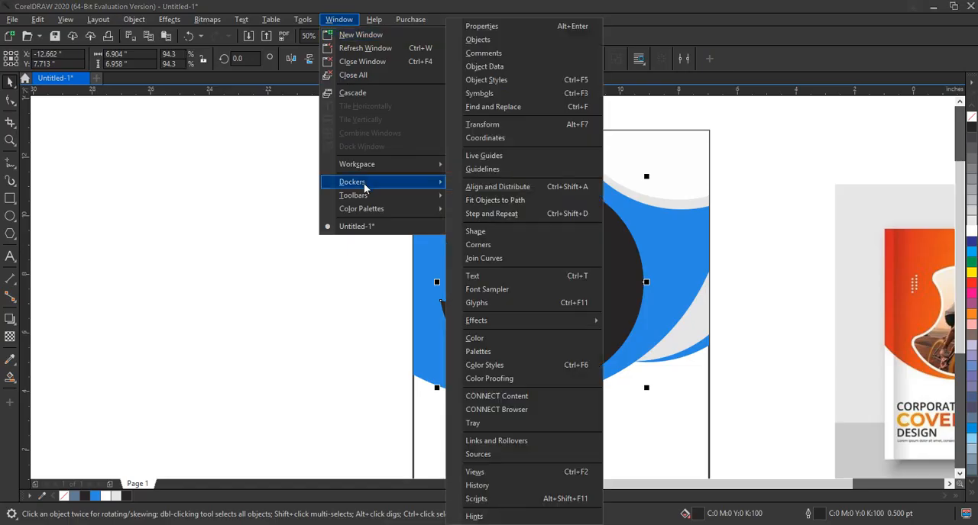
{"action": "left_click", "coordinate": [498, 246]}
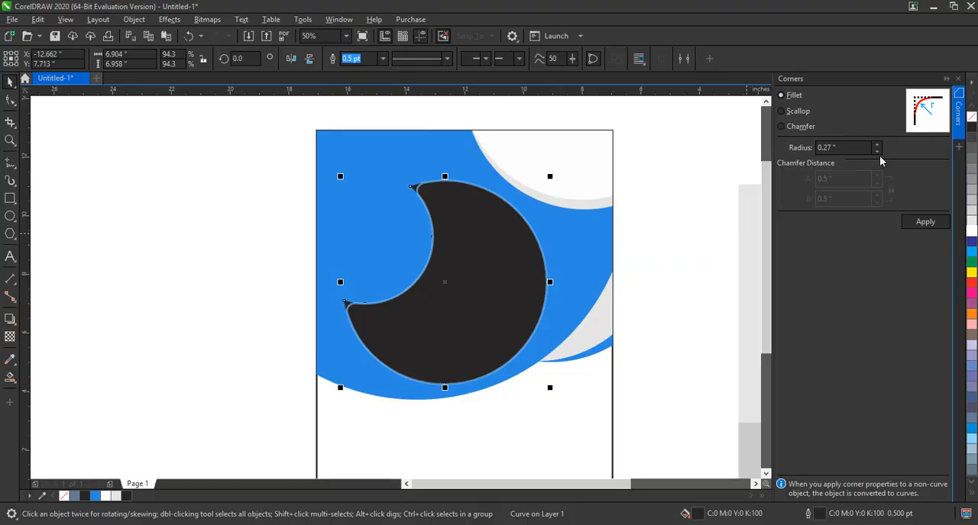
{"action": "left_click", "coordinate": [878, 156]}
{"action": "left_click", "coordinate": [879, 155]}
{"action": "left_click", "coordinate": [878, 155]}
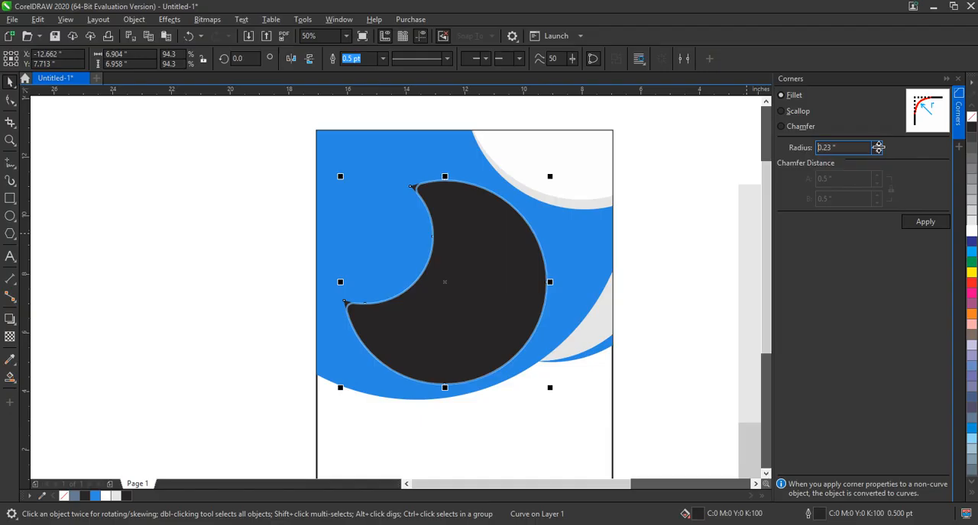
{"action": "left_click", "coordinate": [877, 143]}
{"action": "left_click", "coordinate": [877, 143]}
{"action": "left_click", "coordinate": [877, 144]}
{"action": "left_click", "coordinate": [878, 143]}
{"action": "left_click", "coordinate": [877, 144]}
{"action": "left_click", "coordinate": [878, 143]}
{"action": "left_click", "coordinate": [877, 144]}
{"action": "left_click", "coordinate": [877, 144]}
{"action": "left_click", "coordinate": [879, 143]}
{"action": "left_click", "coordinate": [878, 144]}
{"action": "left_click", "coordinate": [878, 143]}
{"action": "left_click", "coordinate": [878, 143]}
{"action": "left_click", "coordinate": [879, 144]}
{"action": "left_click", "coordinate": [925, 223]}
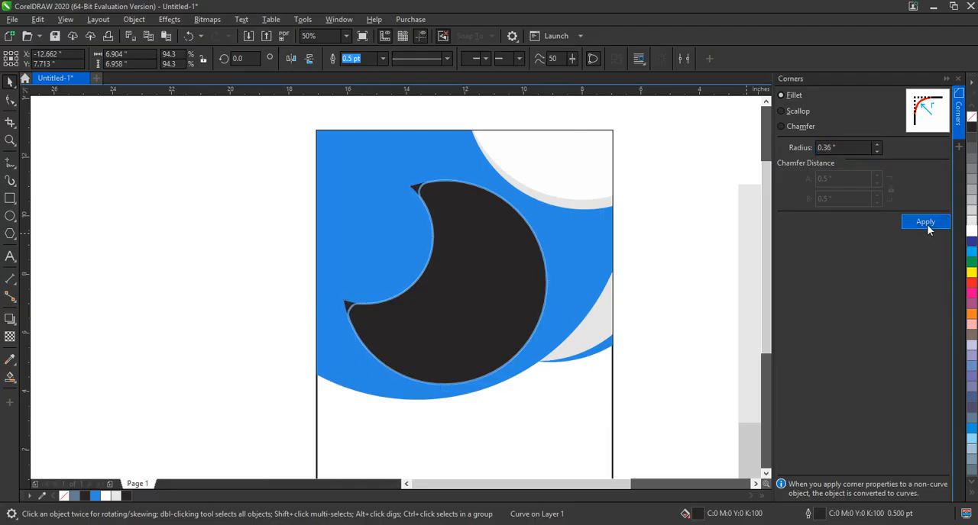
{"action": "left_click", "coordinate": [958, 79]}
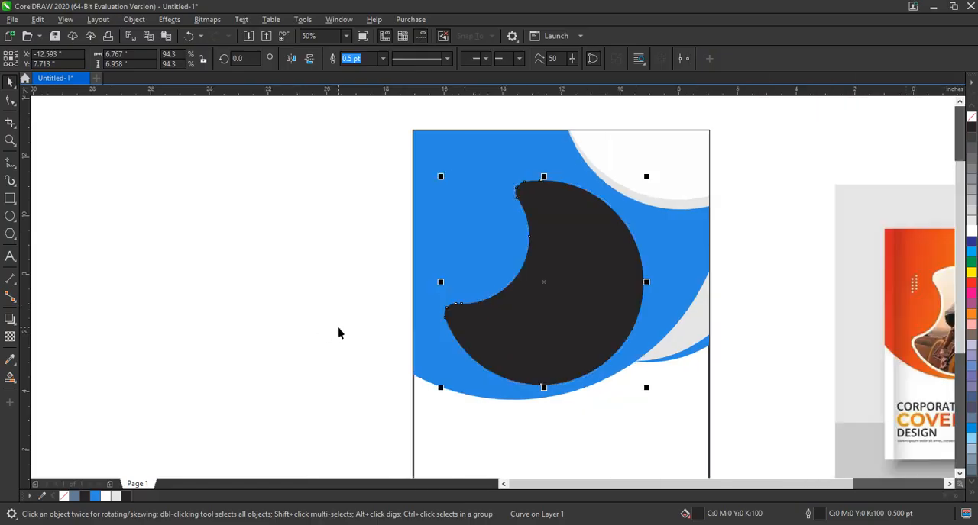
- Give the black crescent a white outline and set its width to 8 pt
{"action": "left_click", "coordinate": [383, 59]}
{"action": "left_click", "coordinate": [362, 163]}
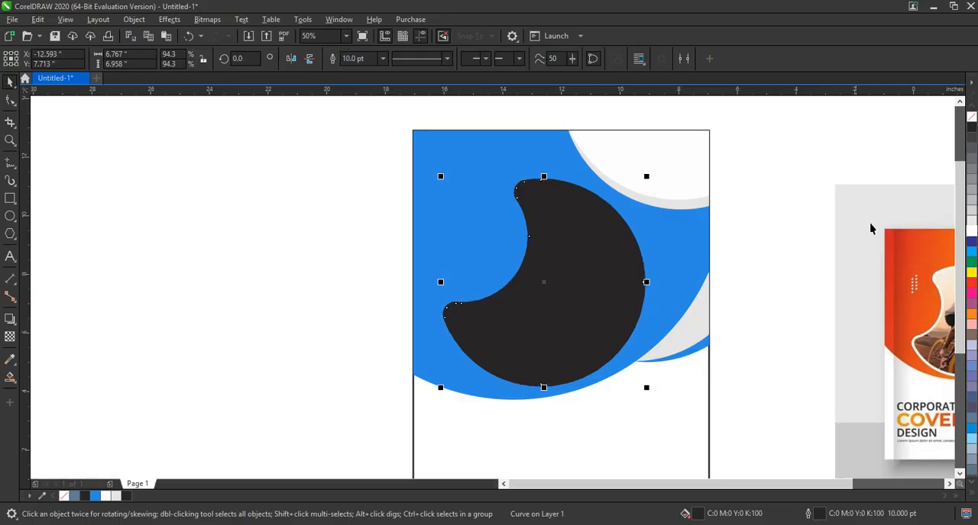
{"action": "right_click", "coordinate": [971, 231]}
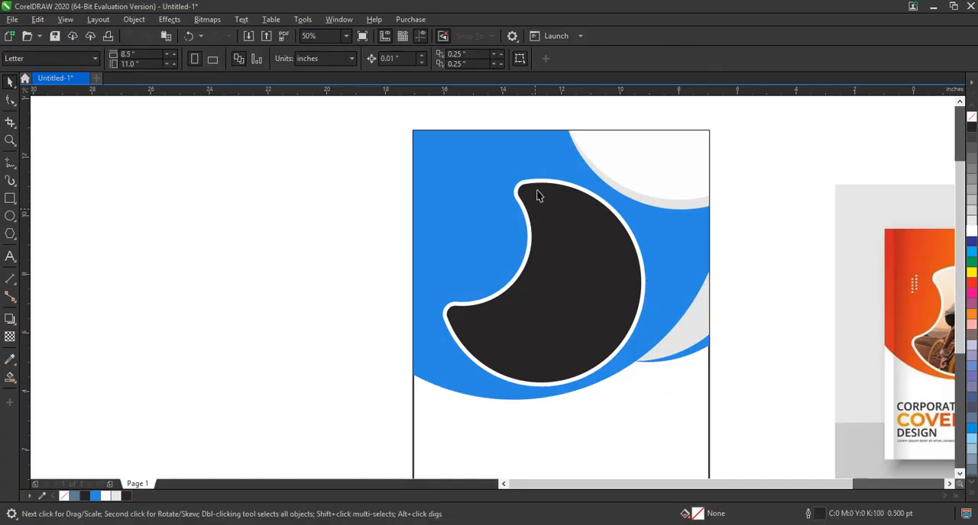
{"action": "left_click_drag", "start_coordinate": [538, 186], "coordinate": [515, 183]}
{"action": "key", "text": "ctrl+z"}
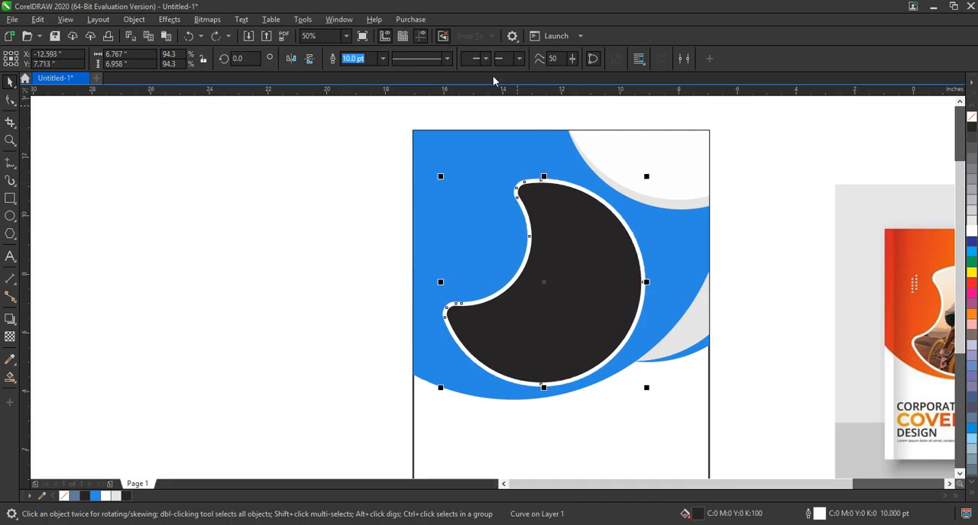
{"action": "type", "text": "8"}
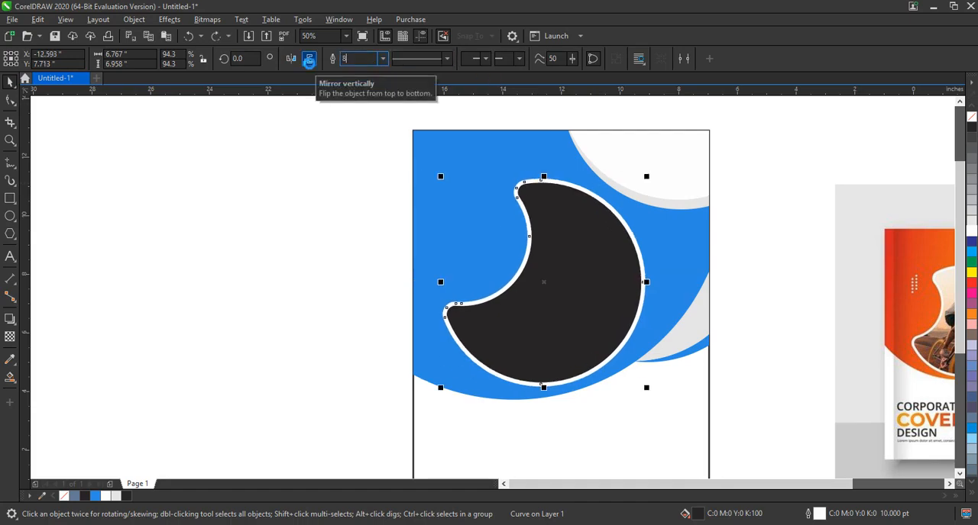
{"action": "key", "text": "Return"}
- Convert the crescent's white outline to a separate object
{"action": "left_click", "coordinate": [135, 20]}
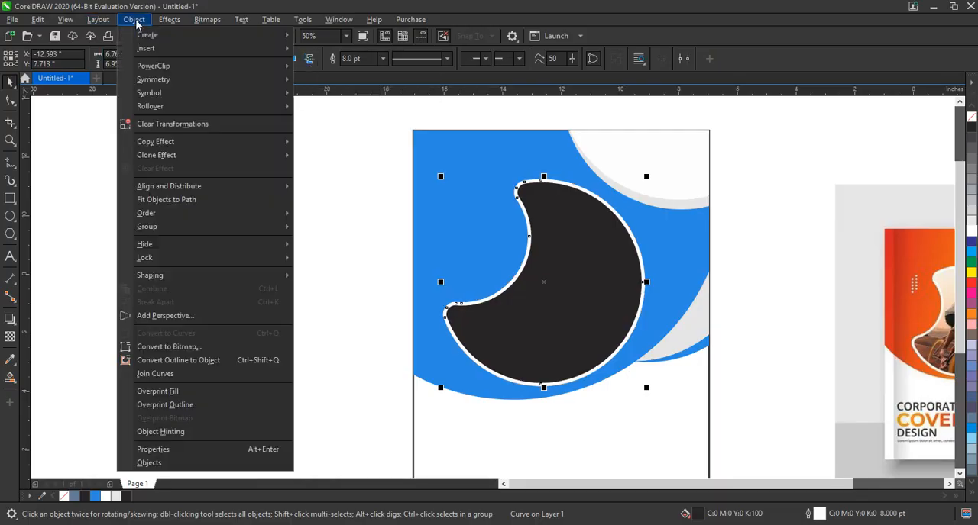
{"action": "left_click", "coordinate": [170, 361]}
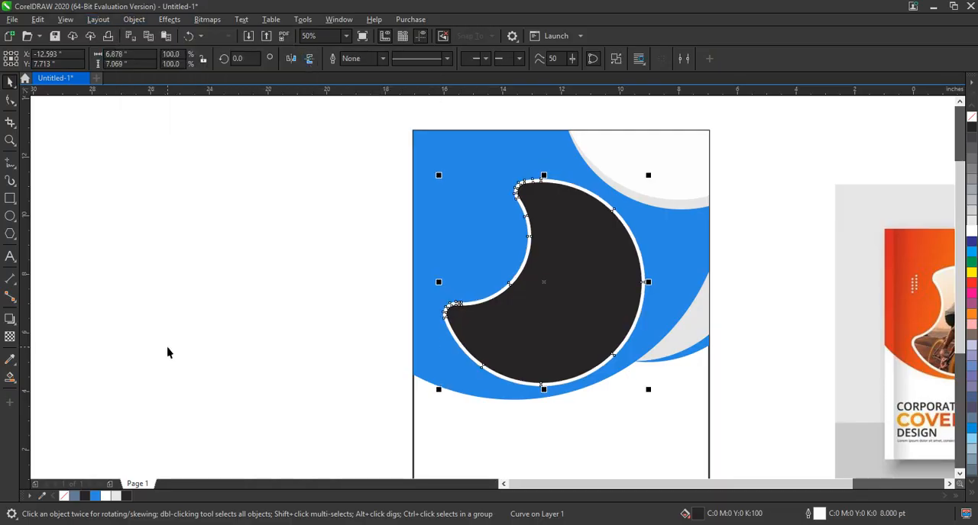
{"action": "left_click_drag", "start_coordinate": [572, 338], "coordinate": [522, 335]}
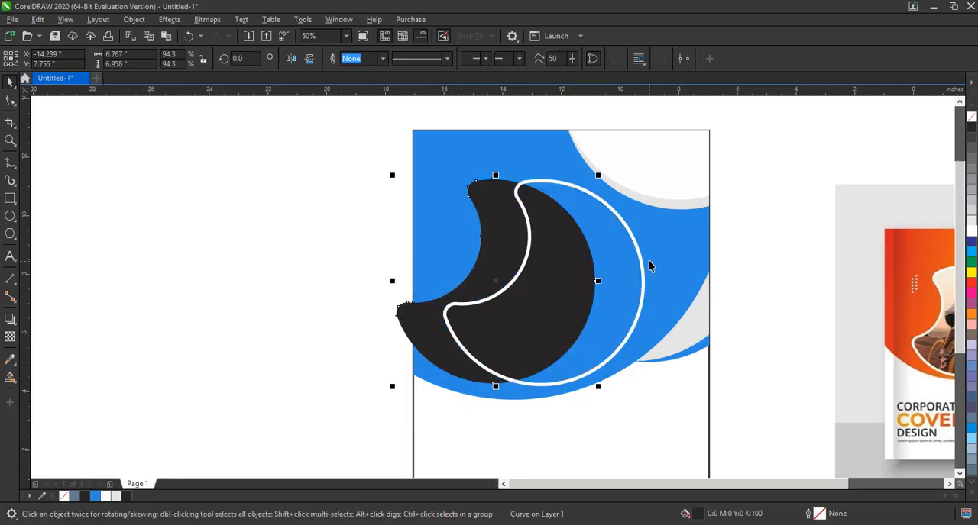
{"action": "key", "text": "ctrl+z"}
{"action": "left_click", "coordinate": [329, 312]}
- PowerClip the cyclist photo inside the black crescent
{"action": "scroll", "coordinate": [330, 348], "scroll_direction": "down", "scroll_amount": 1}
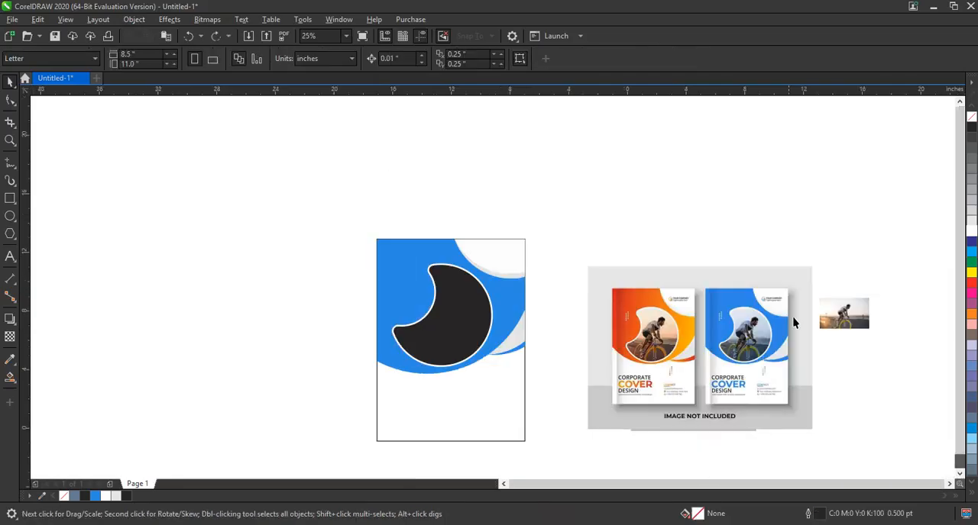
{"action": "right_click", "coordinate": [832, 322]}
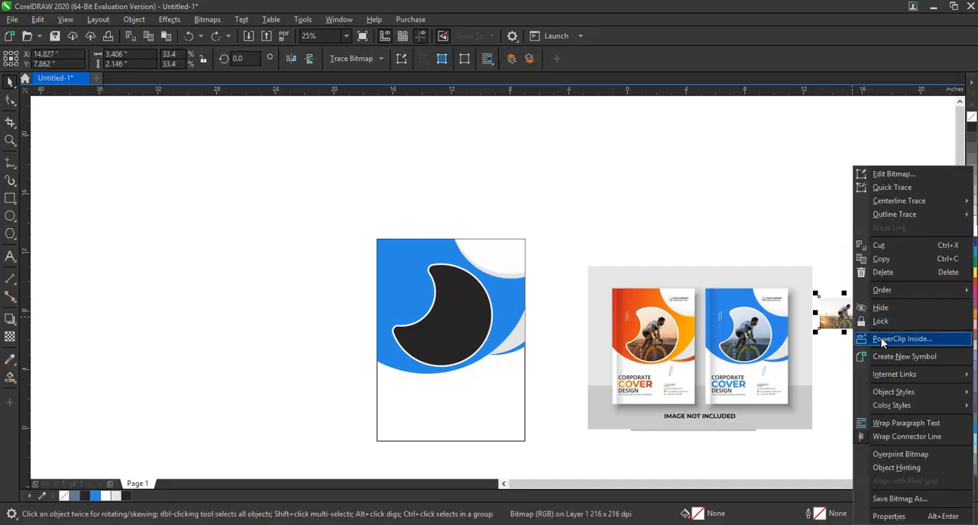
{"action": "left_click", "coordinate": [881, 337]}
{"action": "left_click", "coordinate": [469, 311]}
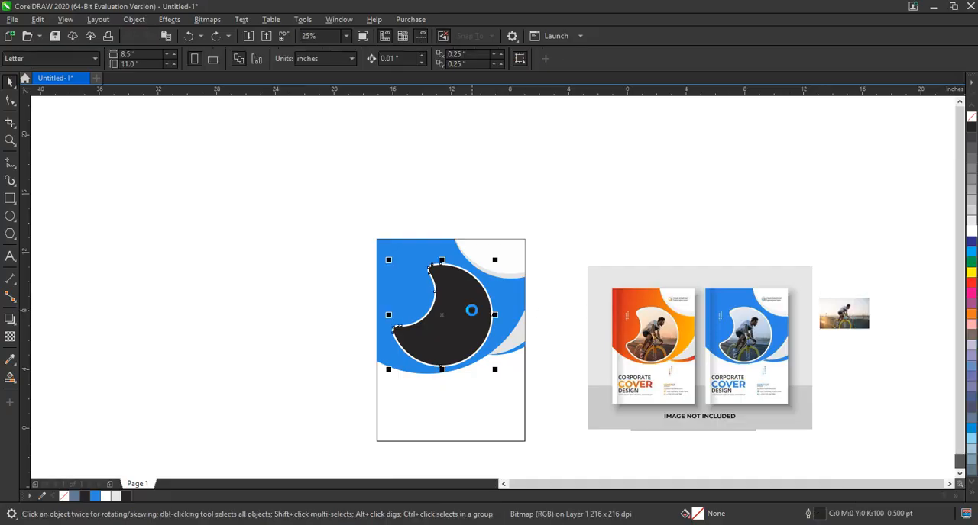
- Edit the PowerClip contents, enlarging the cyclist photo to about 11.6 by 7.3 inches and positioning it to fill the crescent
{"action": "right_click", "coordinate": [474, 313]}
{"action": "left_click", "coordinate": [513, 165]}
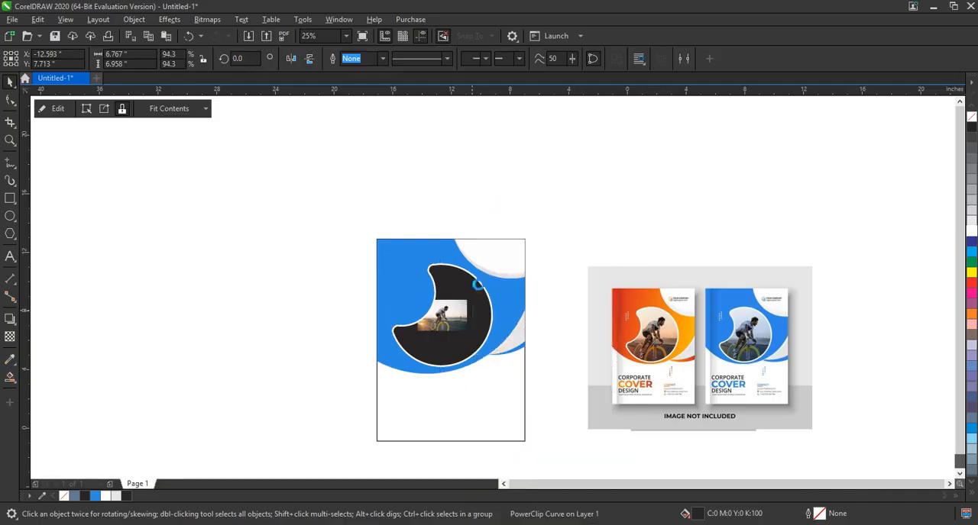
{"action": "left_click_drag", "start_coordinate": [469, 295], "coordinate": [544, 245]}
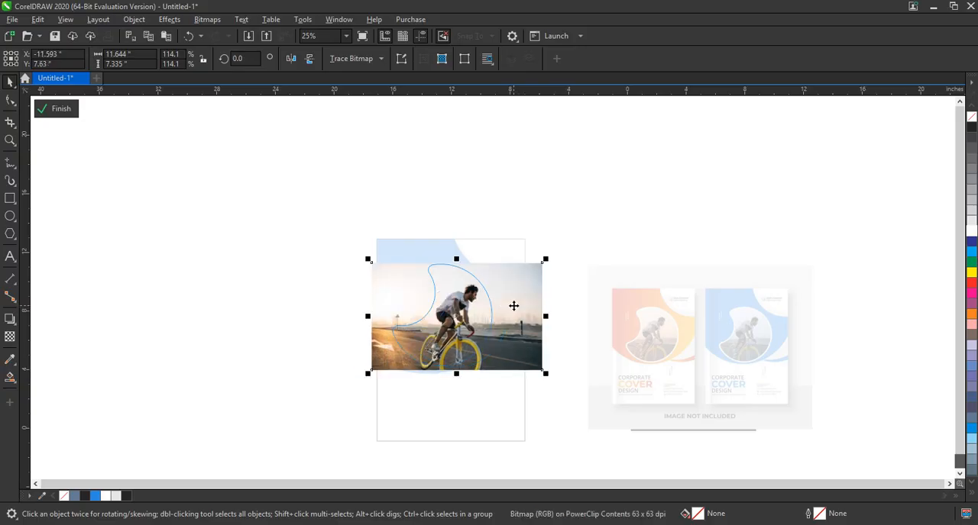
{"action": "left_click_drag", "start_coordinate": [513, 306], "coordinate": [513, 302]}
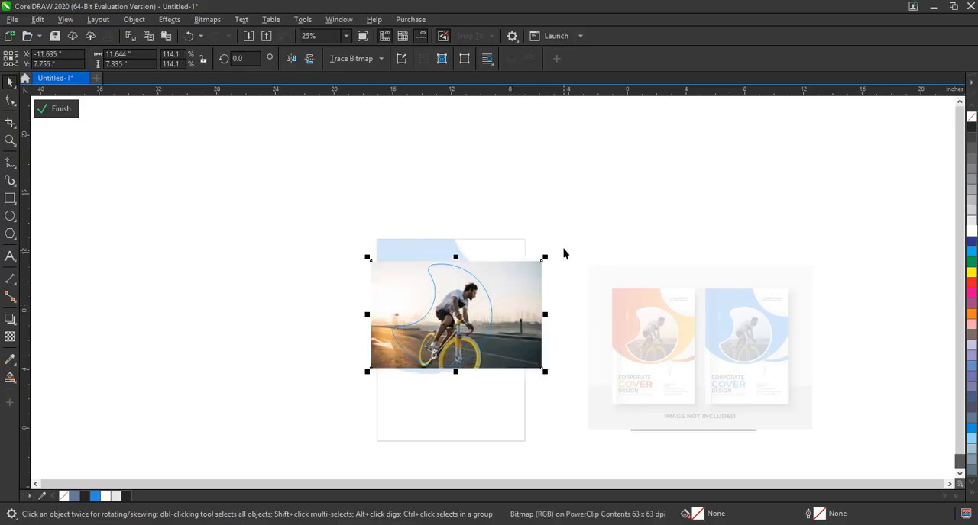
{"action": "left_click_drag", "start_coordinate": [547, 256], "coordinate": [546, 258]}
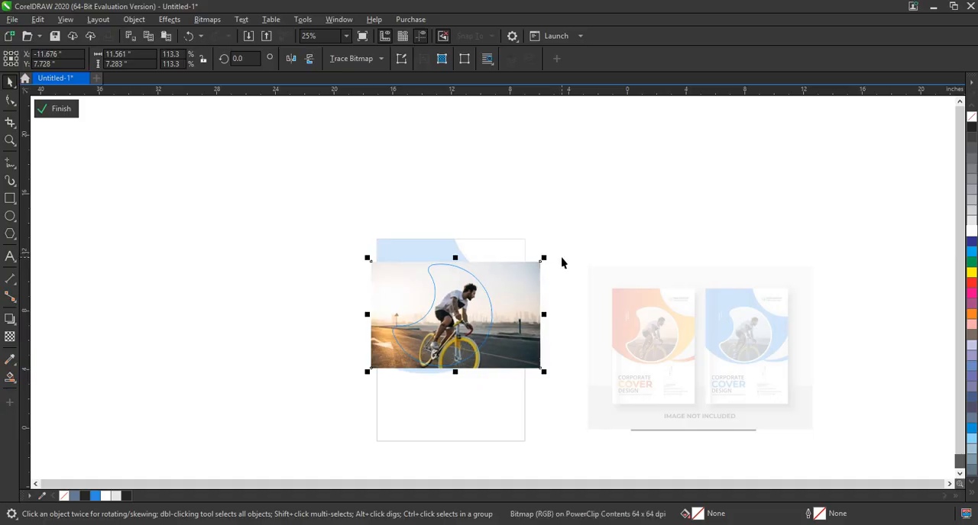
{"action": "left_click", "coordinate": [61, 108]}
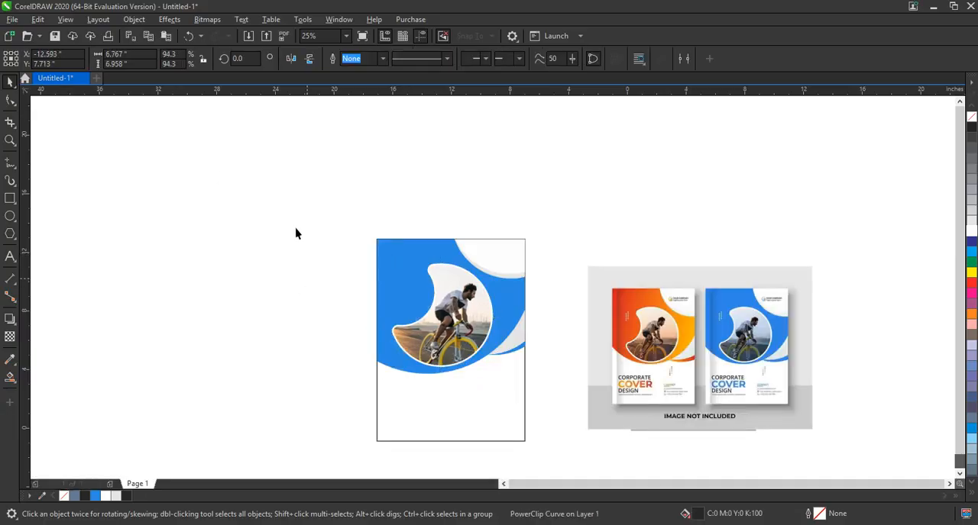
{"action": "left_click_drag", "start_coordinate": [296, 222], "coordinate": [578, 416]}
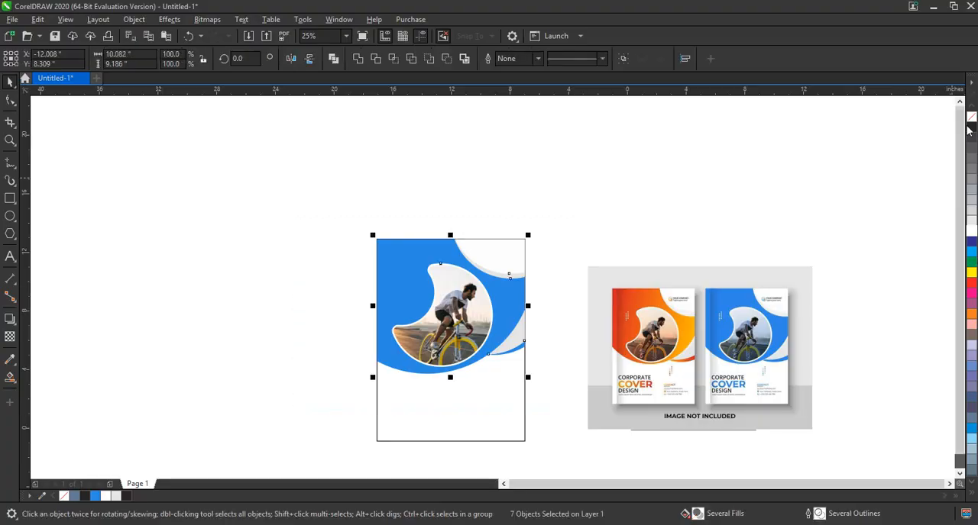
{"action": "left_click", "coordinate": [280, 201]}
{"action": "left_click_drag", "start_coordinate": [298, 200], "coordinate": [826, 453]}
{"action": "key", "text": "shift+F2"}
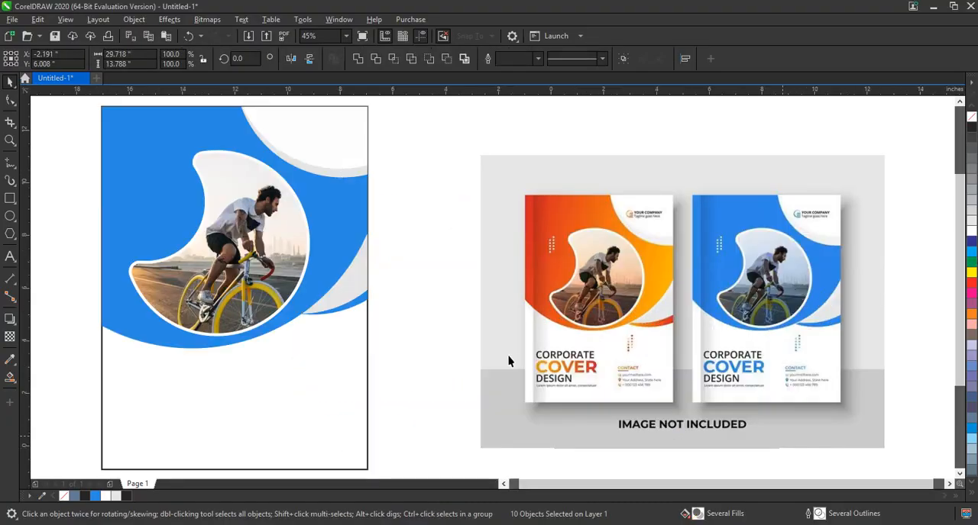
{"action": "scroll", "coordinate": [504, 371], "scroll_direction": "down", "scroll_amount": 2}
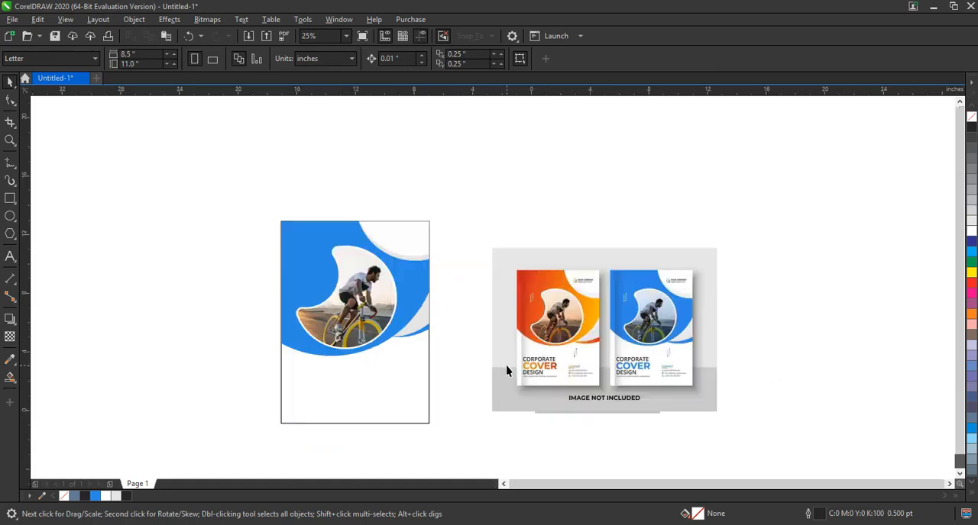
- Recolour the large blue curved shape as a solid fill, trying #0D5CA1 and settling on #0376DB
{"action": "left_click_drag", "start_coordinate": [576, 388], "coordinate": [699, 422]}
{"action": "key", "text": "shift+F2"}
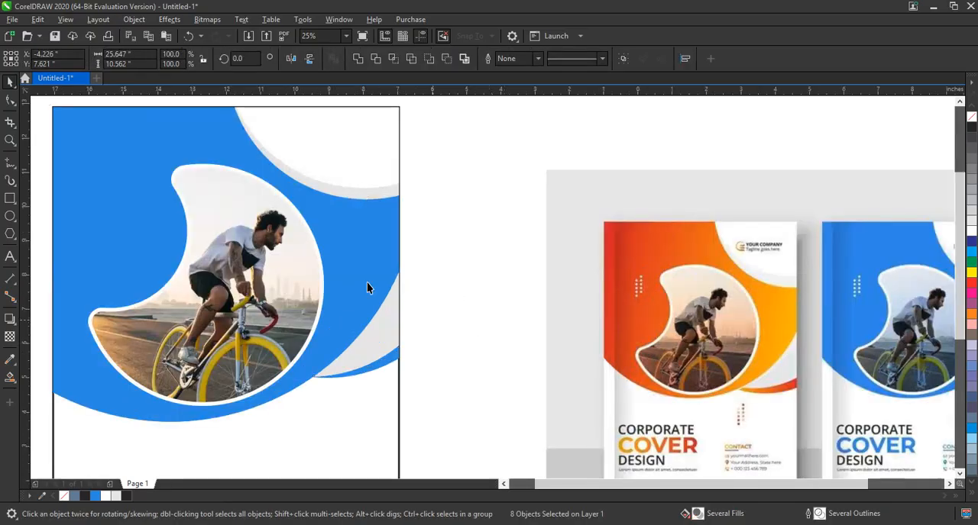
{"action": "left_click", "coordinate": [361, 252]}
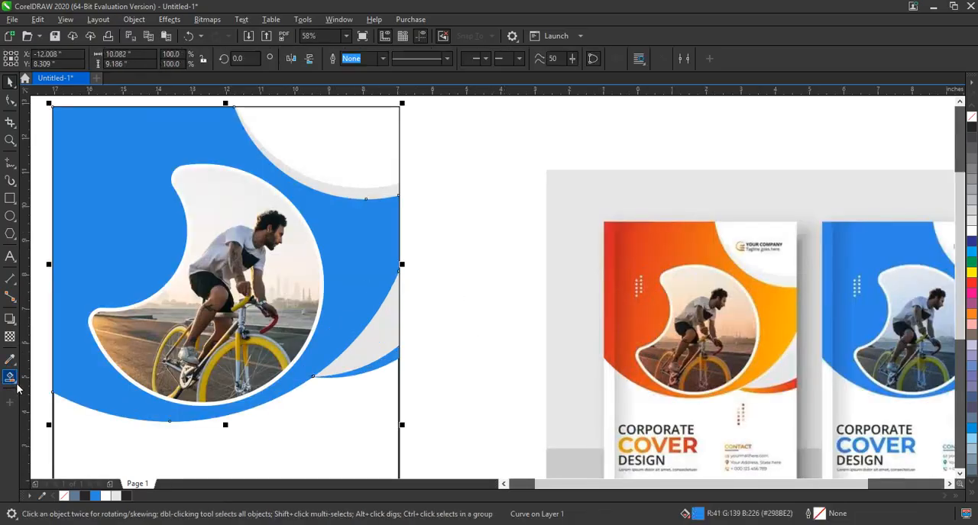
{"action": "left_click", "coordinate": [15, 383]}
{"action": "left_click", "coordinate": [32, 382]}
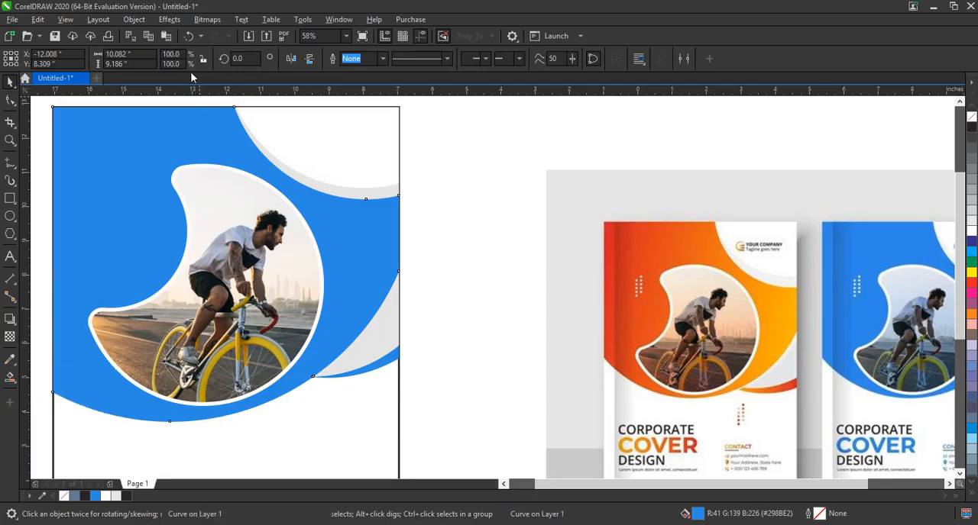
{"action": "left_click", "coordinate": [168, 66]}
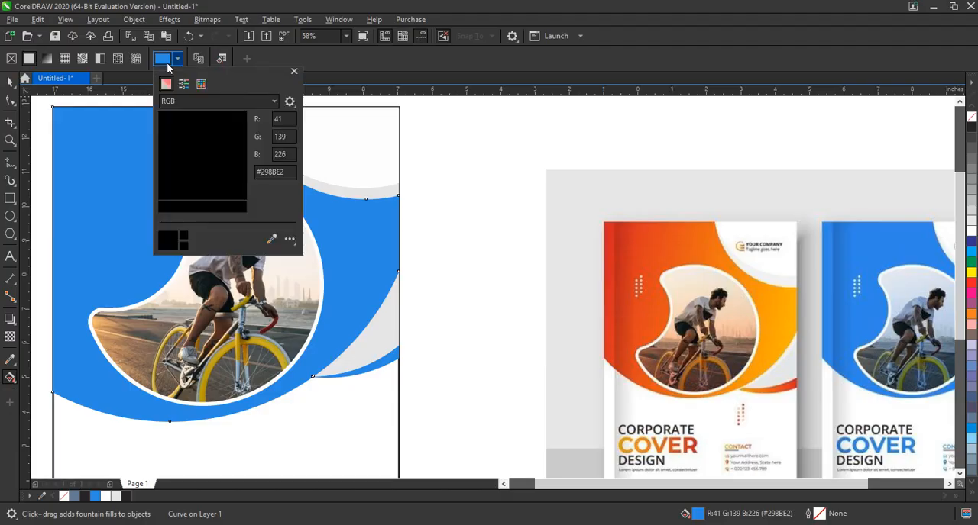
{"action": "left_click", "coordinate": [236, 144]}
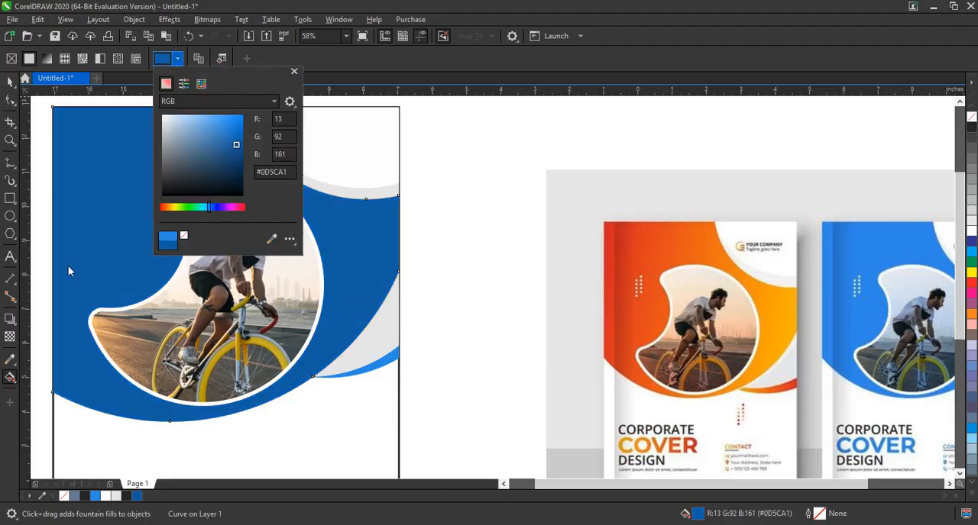
{"action": "left_click", "coordinate": [243, 130]}
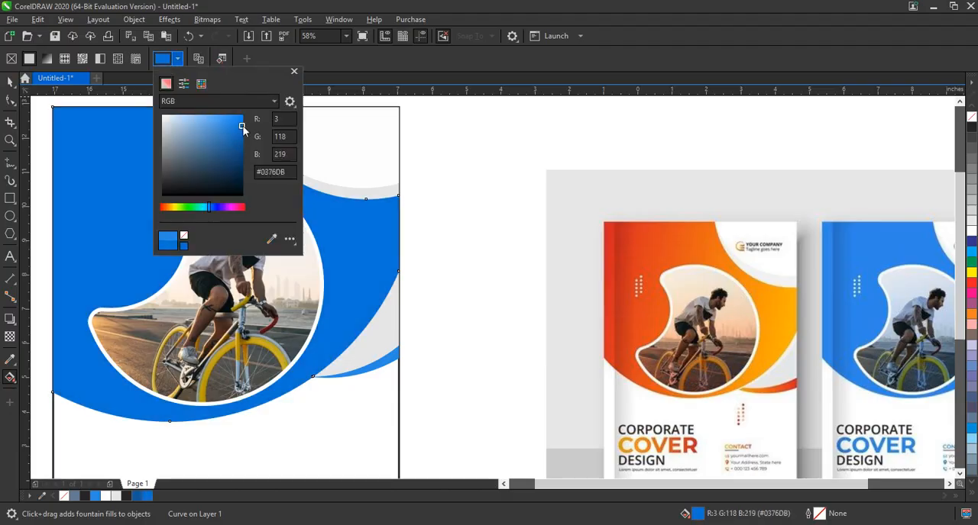
- Apply a horizontal linear fountain fill across the large blue shape, running from dark blue #0D5CA1 to blue #0376DB
{"action": "left_click_drag", "start_coordinate": [82, 284], "coordinate": [298, 284]}
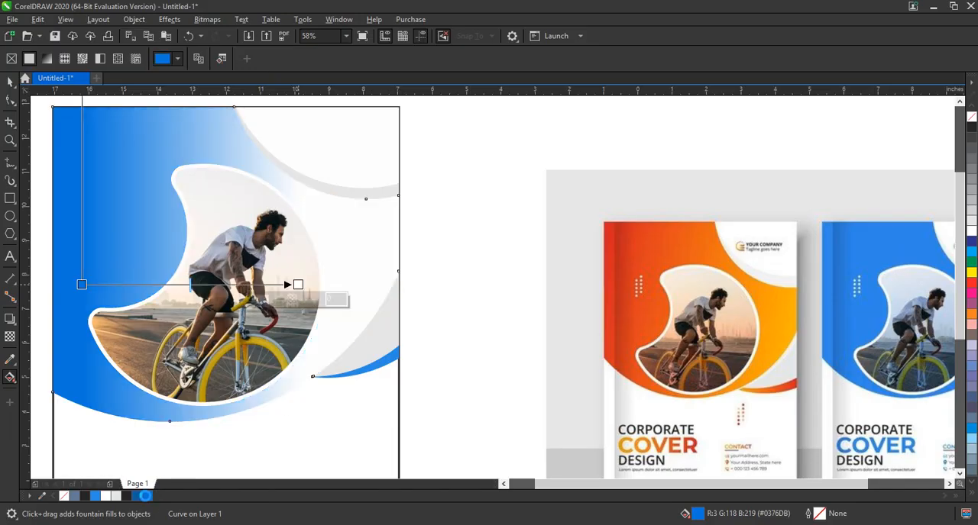
{"action": "left_click_drag", "start_coordinate": [140, 498], "coordinate": [81, 284]}
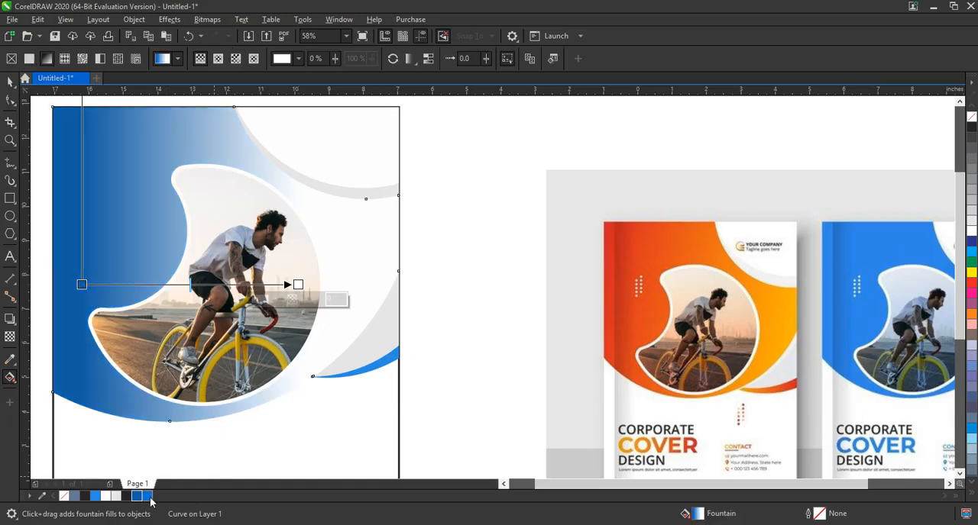
{"action": "left_click_drag", "start_coordinate": [150, 500], "coordinate": [298, 284]}
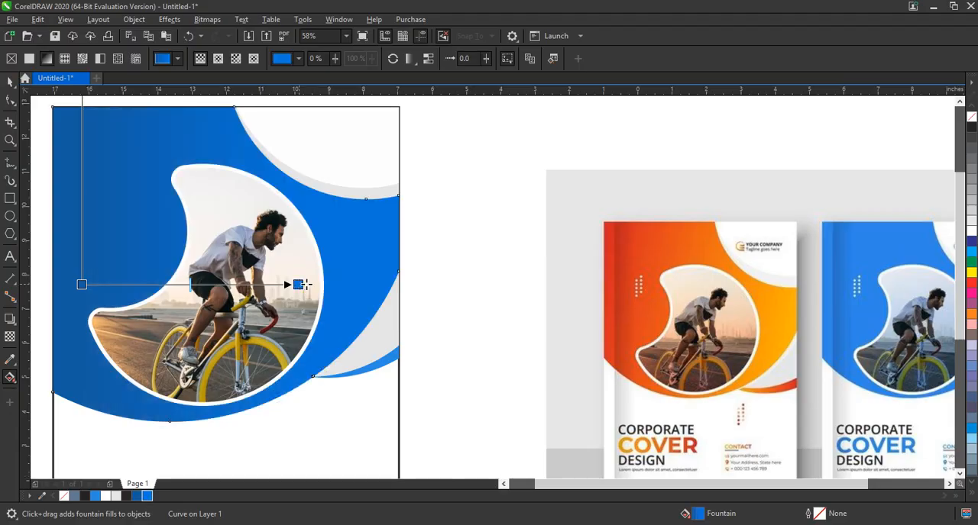
- Change the gradient's starting colour to a darker navy blue close to #0F3685
{"action": "left_click", "coordinate": [82, 284]}
{"action": "left_click", "coordinate": [59, 300]}
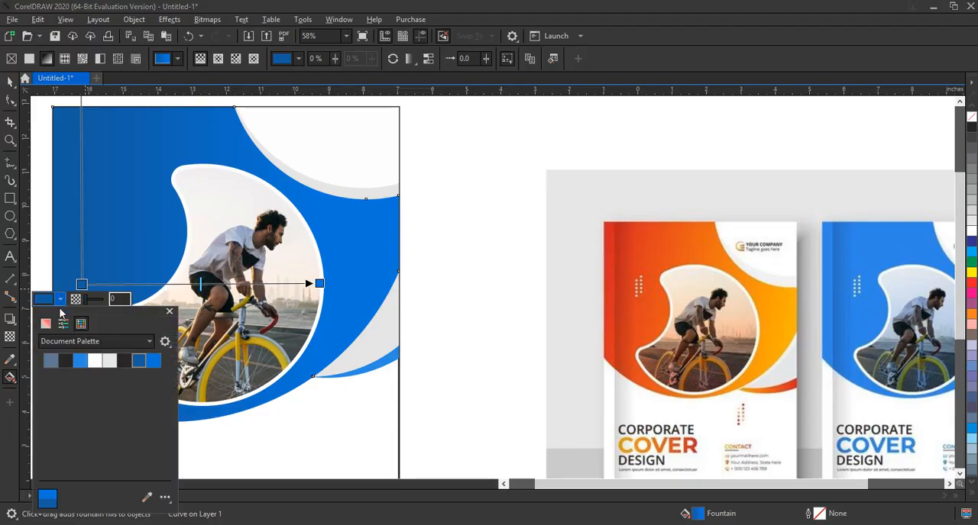
{"action": "left_click", "coordinate": [46, 324]}
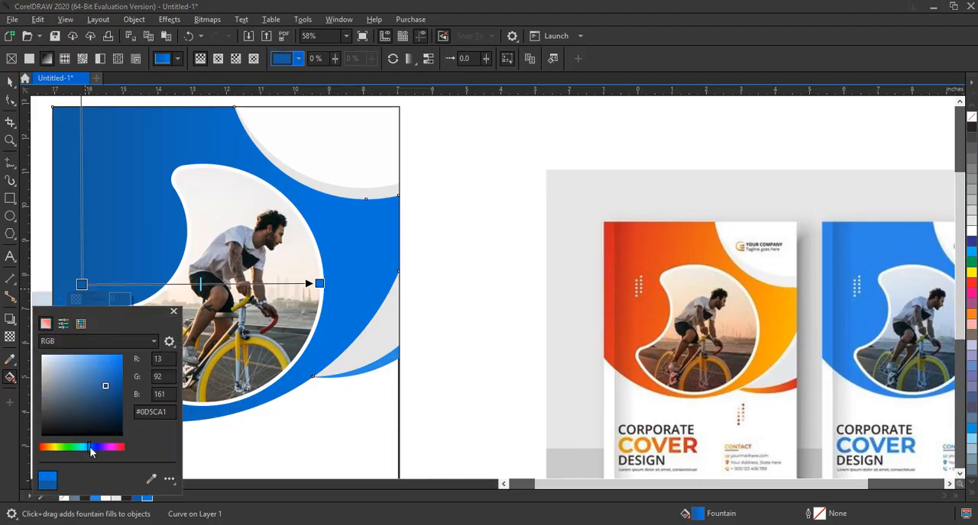
{"action": "left_click_drag", "start_coordinate": [90, 452], "coordinate": [92, 453]}
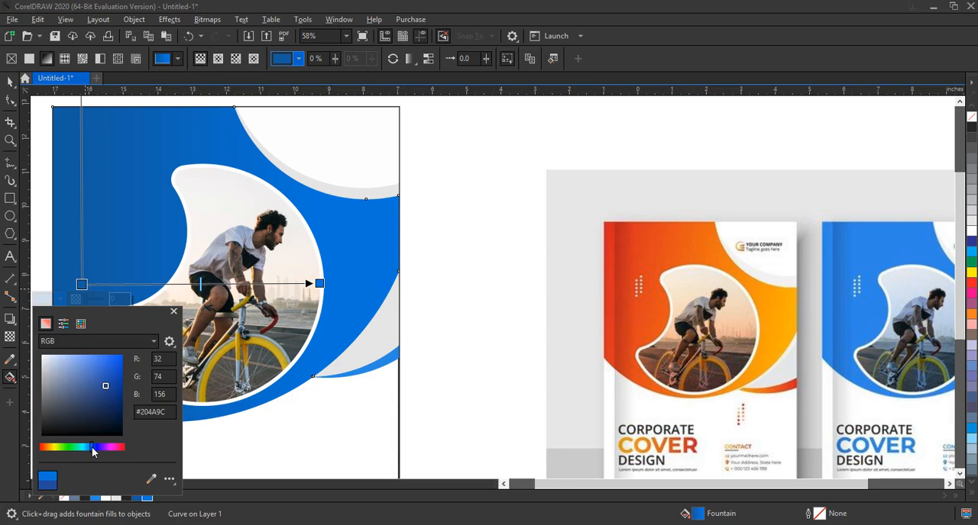
{"action": "left_click", "coordinate": [114, 392]}
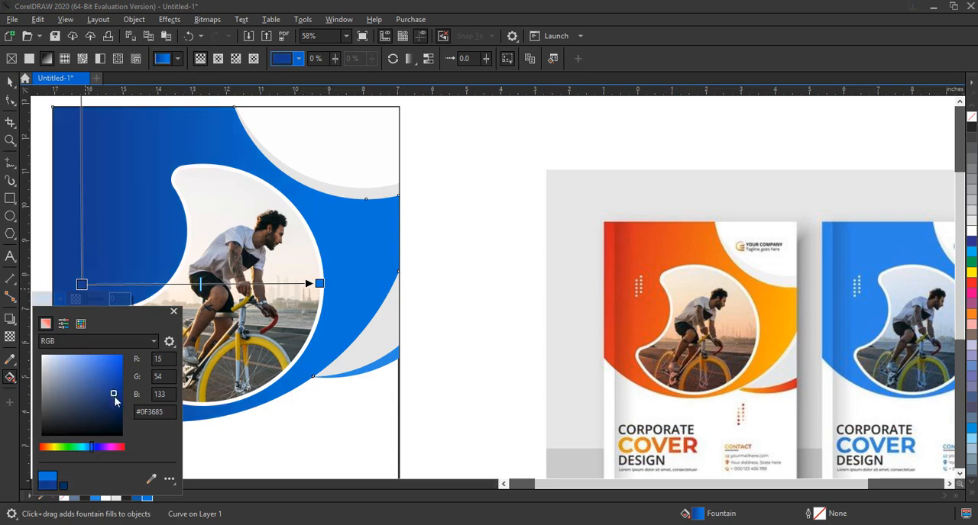
{"action": "left_click", "coordinate": [115, 397]}
{"action": "left_click", "coordinate": [266, 311]}
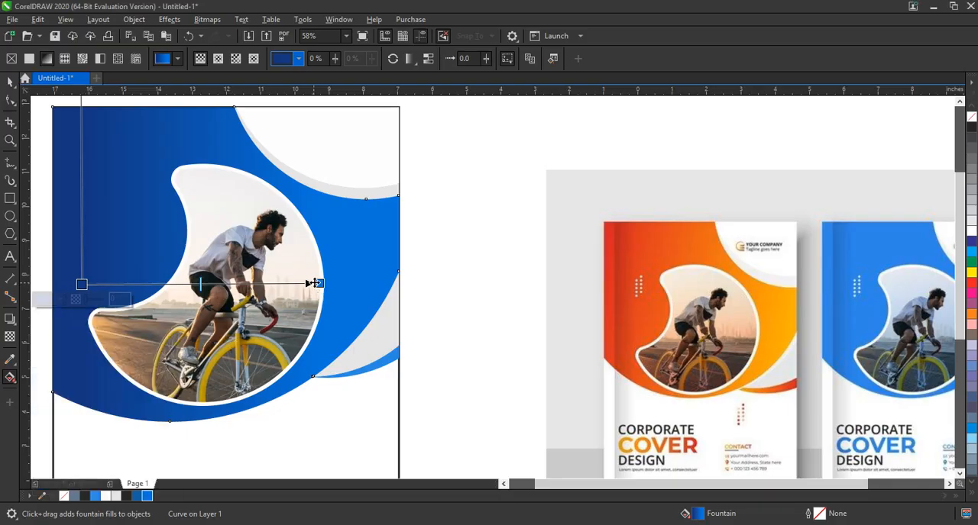
- Shorten the gradient and tilt it slightly upward so it runs from beside the crescent to the cyclist's chest
{"action": "left_click_drag", "start_coordinate": [315, 283], "coordinate": [289, 276]}
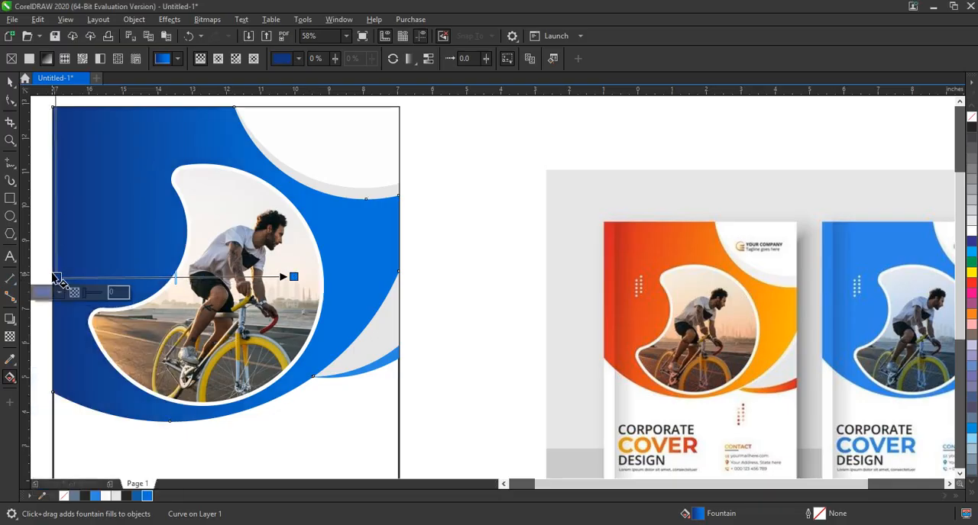
{"action": "left_click_drag", "start_coordinate": [57, 278], "coordinate": [103, 282]}
{"action": "left_click_drag", "start_coordinate": [284, 276], "coordinate": [248, 260]}
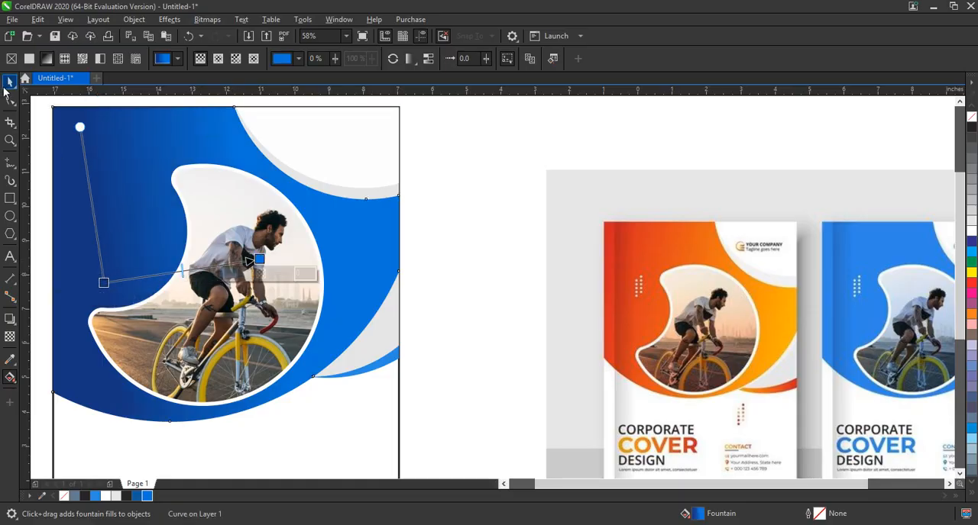
- Duplicate the entire blue cover and place the copy about 11.3 inches to the left of the original
{"action": "left_click", "coordinate": [10, 82]}
{"action": "scroll", "coordinate": [447, 271], "scroll_direction": "down", "scroll_amount": 2}
{"action": "left_click_drag", "start_coordinate": [221, 175], "coordinate": [467, 472]}
{"action": "left_click_drag", "start_coordinate": [365, 278], "coordinate": [162, 285]}
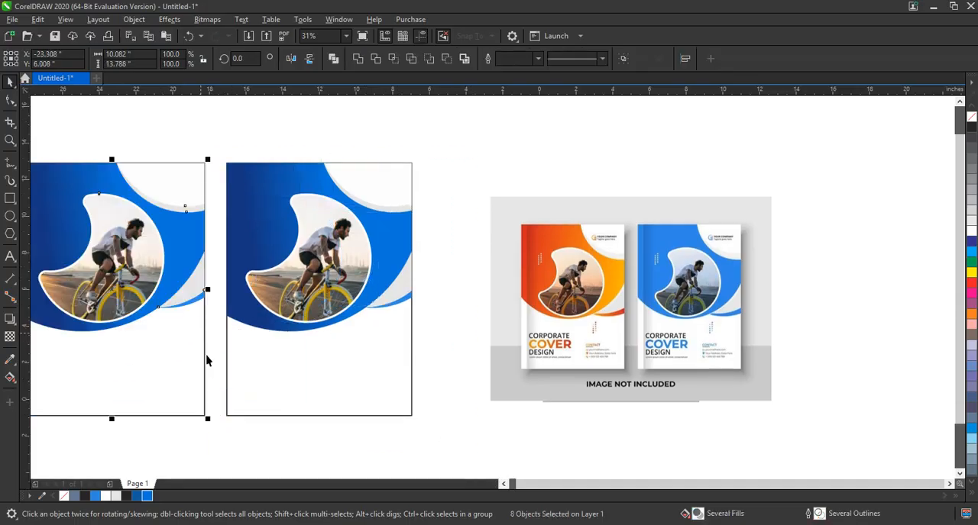
- Recolour the copied cover's main gradient from red to orange, extending its orange end slightly outward
{"action": "key", "text": "shift+F2"}
{"action": "scroll", "coordinate": [277, 388], "scroll_direction": "down", "scroll_amount": 2}
{"action": "left_click", "coordinate": [315, 361]}
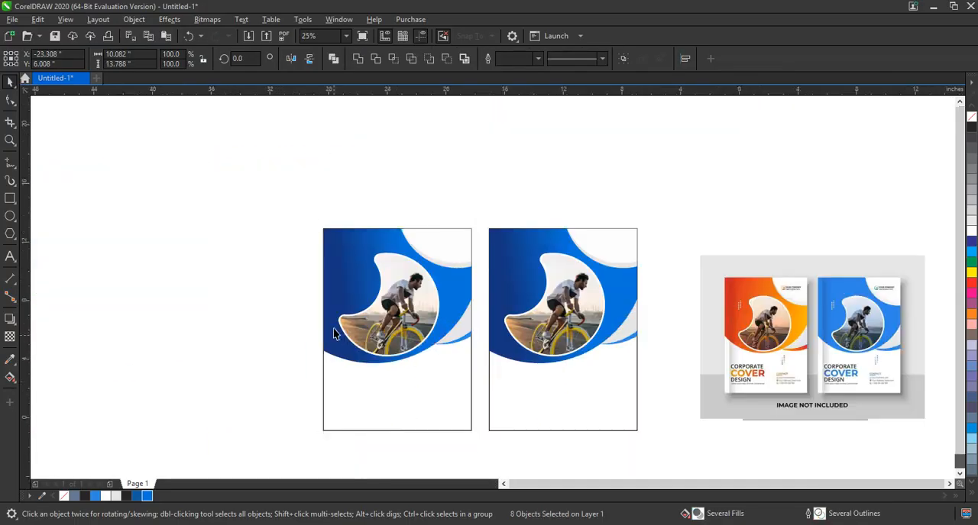
{"action": "left_click", "coordinate": [342, 302]}
{"action": "key", "text": "g"}
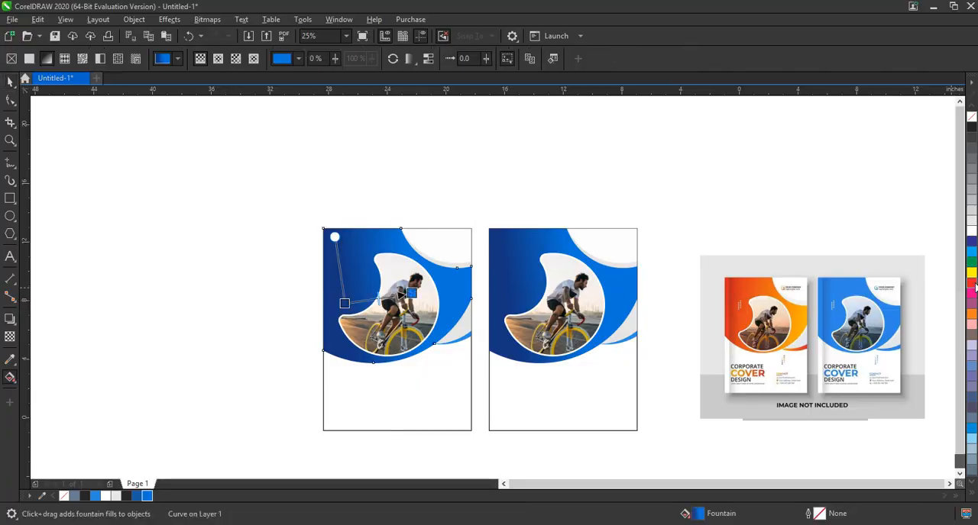
{"action": "left_click_drag", "start_coordinate": [974, 284], "coordinate": [345, 303]}
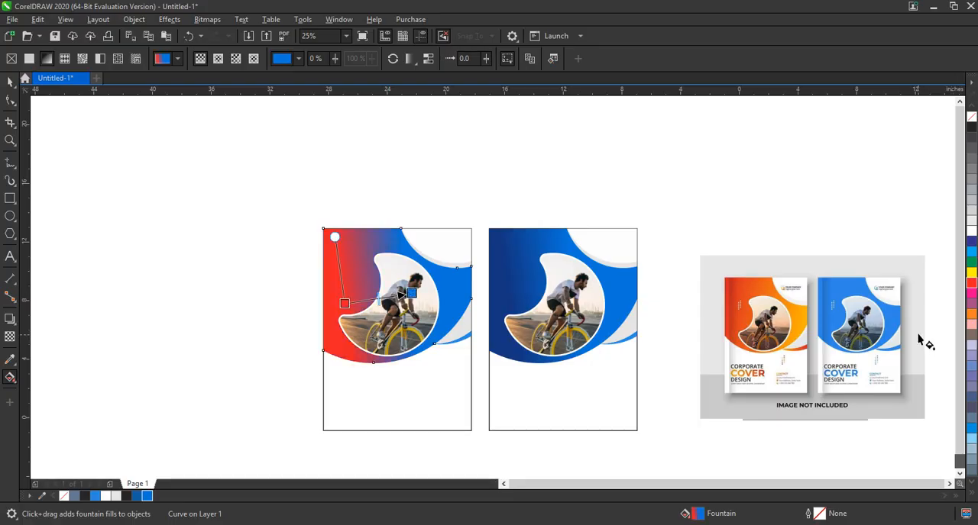
{"action": "left_click_drag", "start_coordinate": [973, 316], "coordinate": [411, 293]}
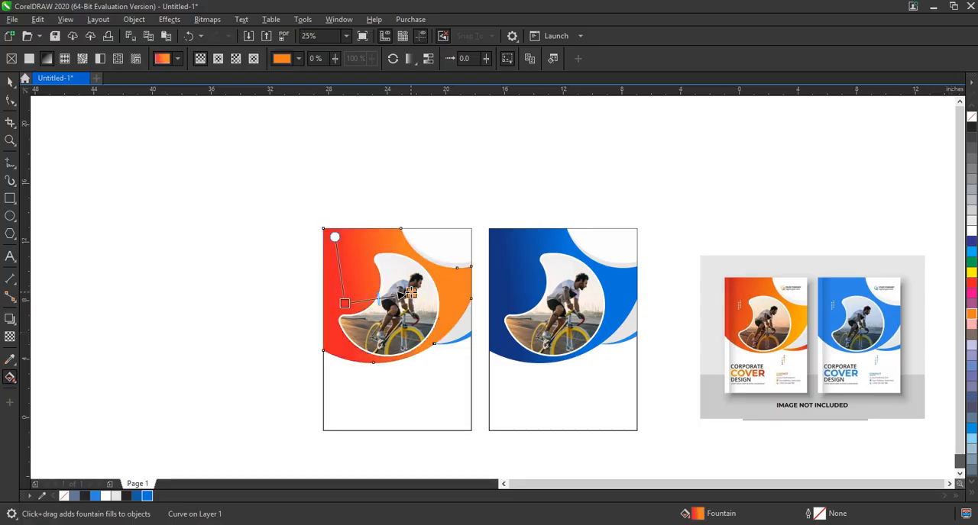
{"action": "key", "text": "space"}
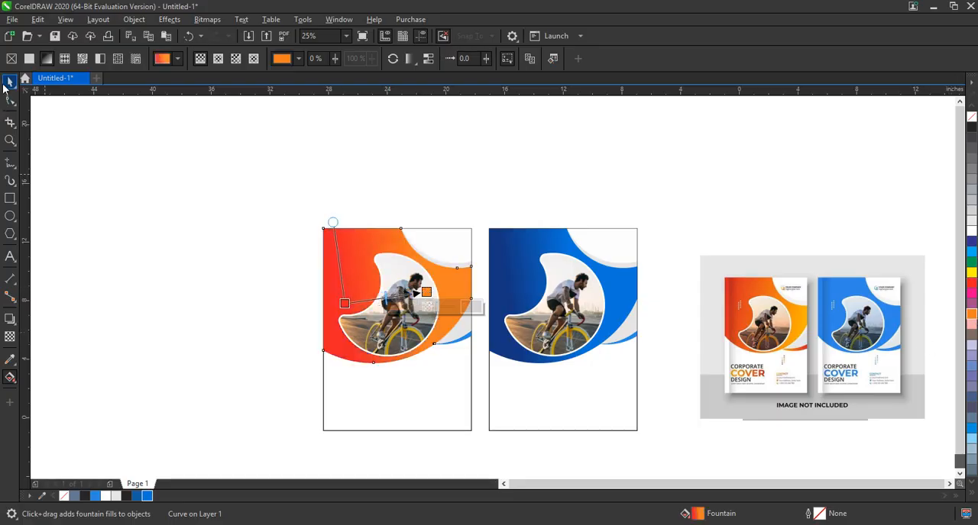
{"action": "left_click", "coordinate": [137, 197]}
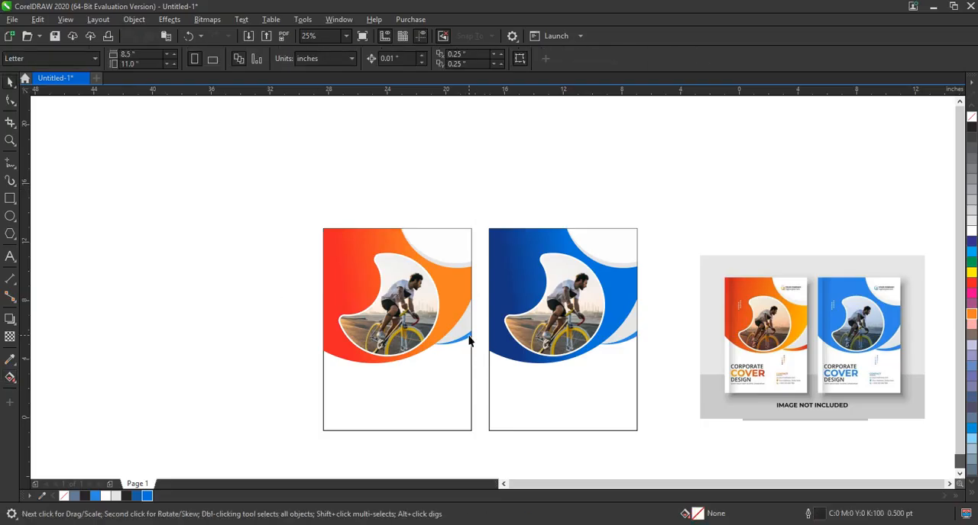
- Fill the thin blue curved sliver on the copied cover's right edge with red and review both covers beside the reference
{"action": "left_click", "coordinate": [470, 339]}
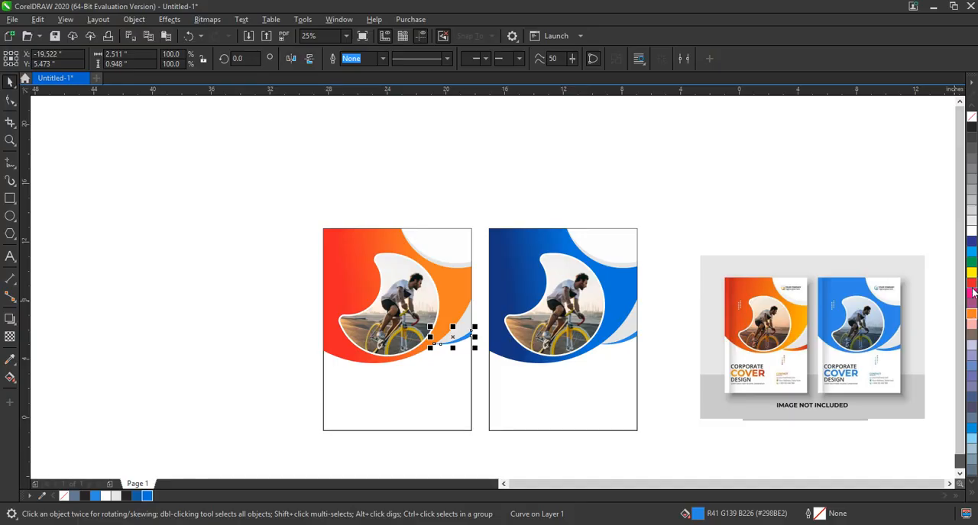
{"action": "left_click", "coordinate": [255, 218]}
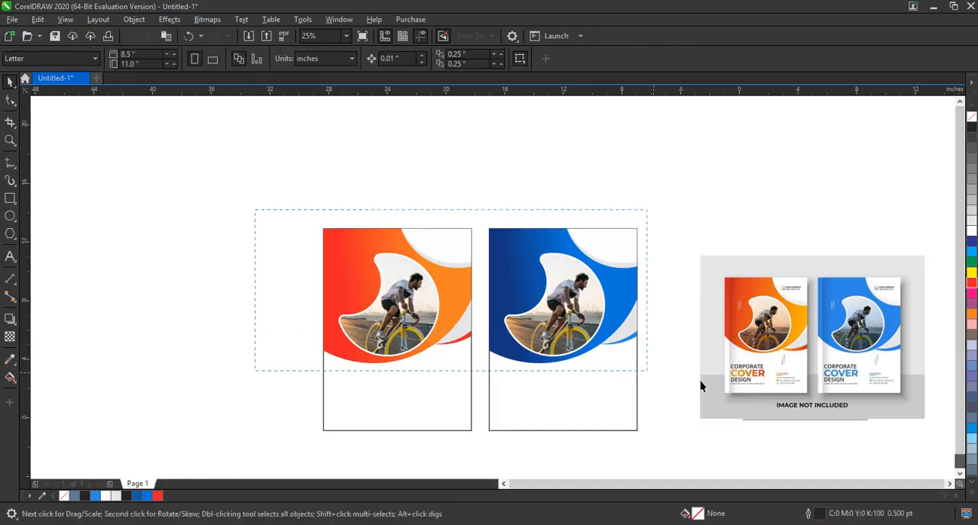
{"action": "left_click_drag", "start_coordinate": [701, 386], "coordinate": [931, 433]}
{"action": "key", "text": "shift+F2"}
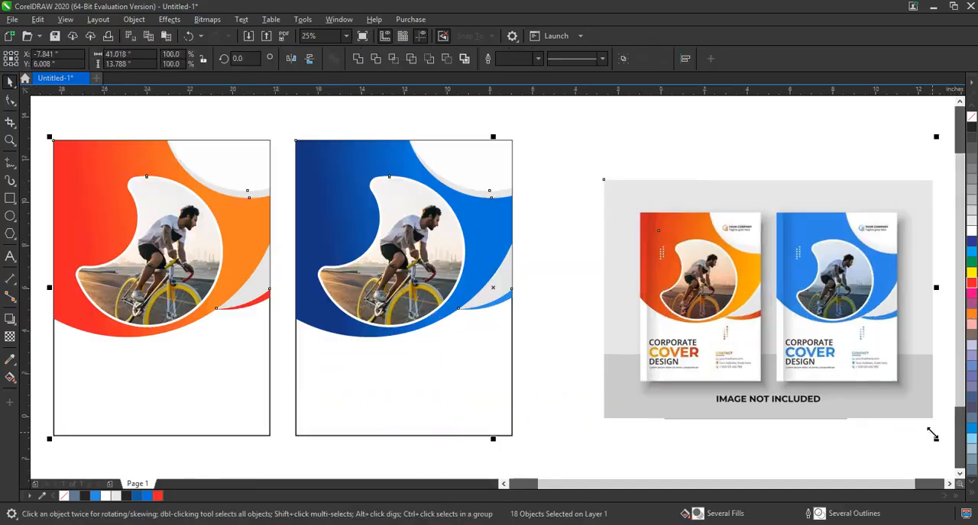
{"action": "left_click", "coordinate": [491, 333]}
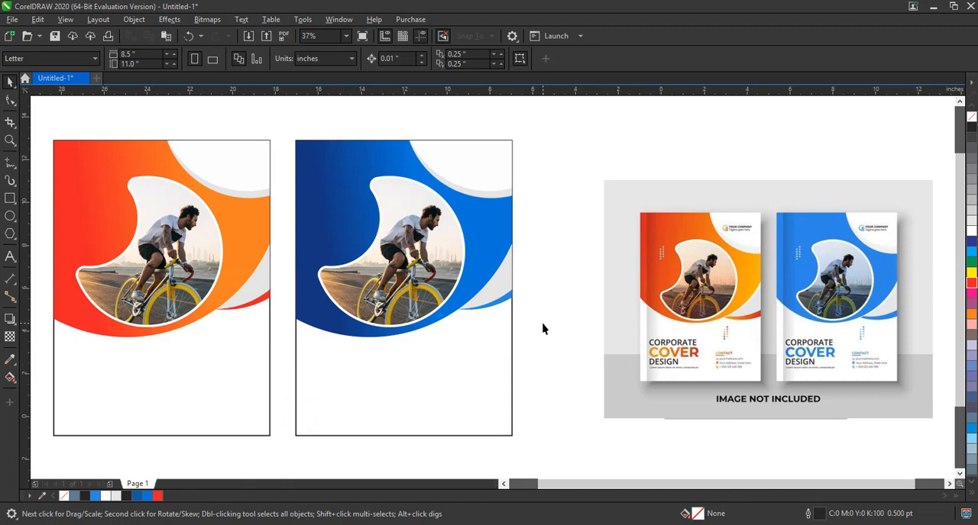